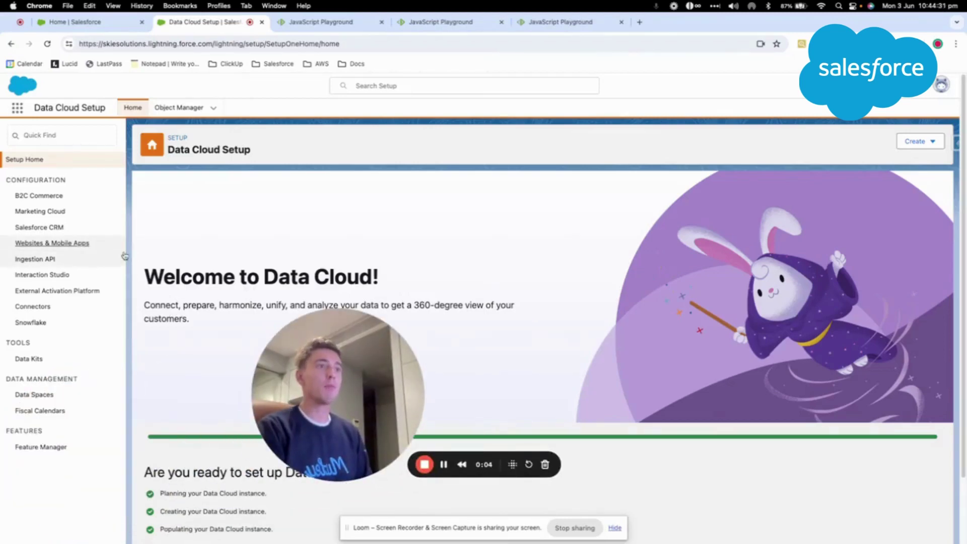
# Create and save a new Website-type connector named skie_connector_v4 under Websites & Mobile Apps.
pyautogui.click(65, 243)
pyautogui.moveTo(335, 328); pyautogui.dragTo(196, 337)
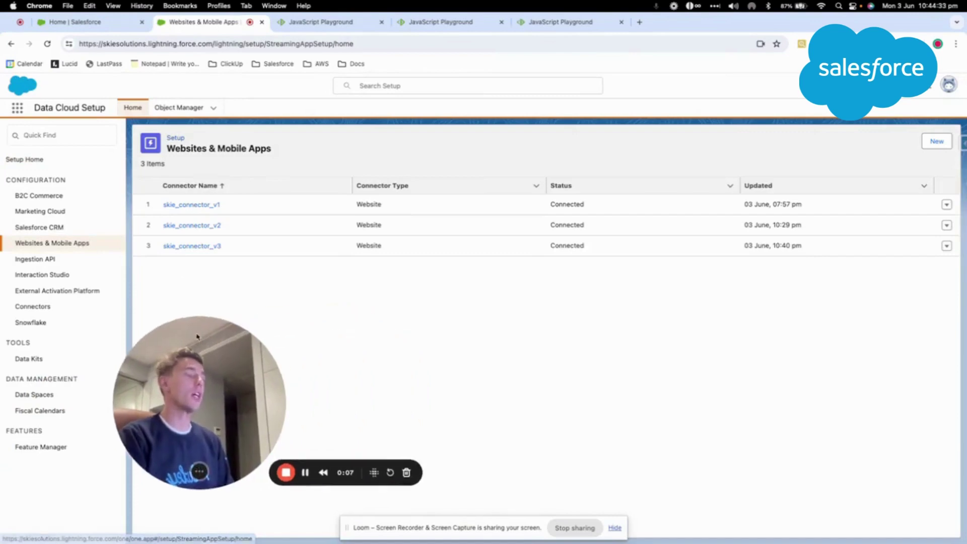
pyautogui.click(929, 144)
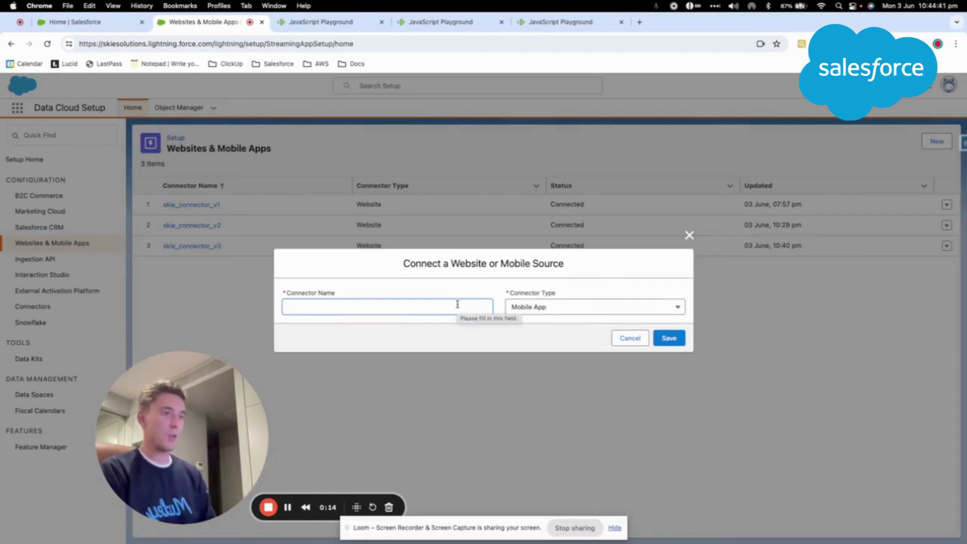
pyautogui.write('skie_connector_v4')
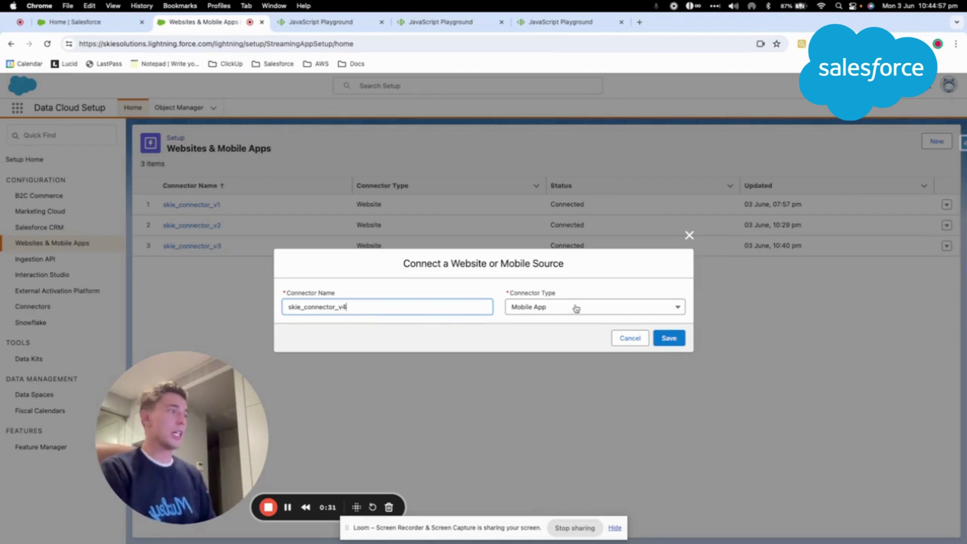
pyautogui.click(577, 309)
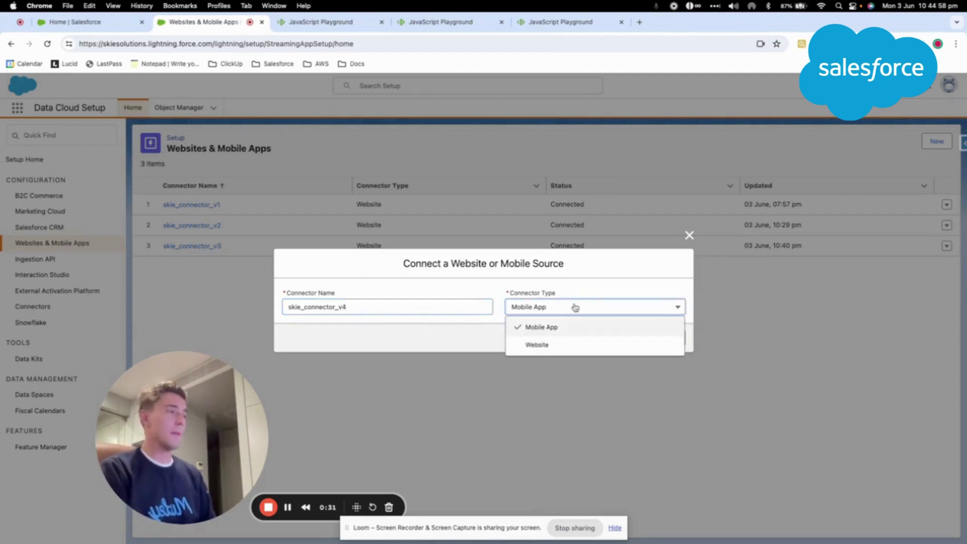
pyautogui.click(560, 341)
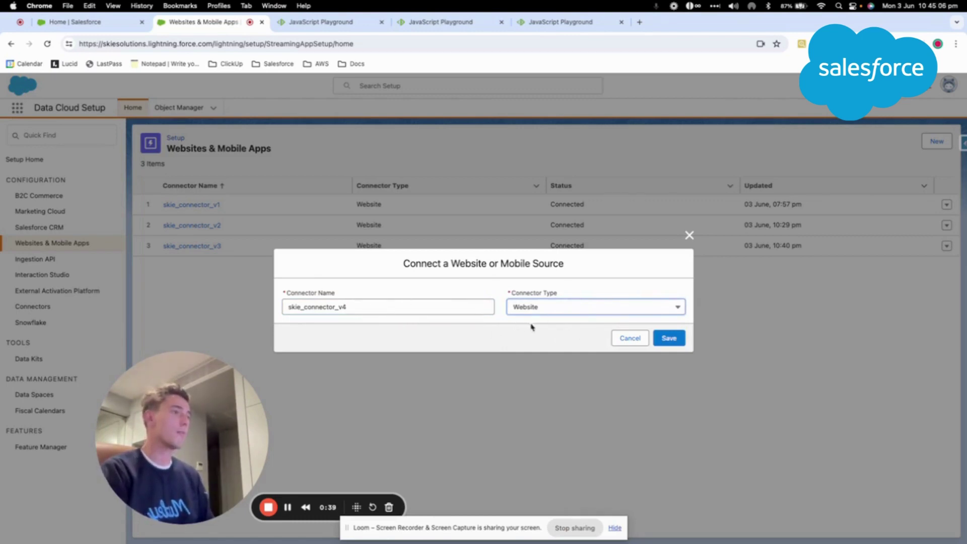
pyautogui.click(670, 338)
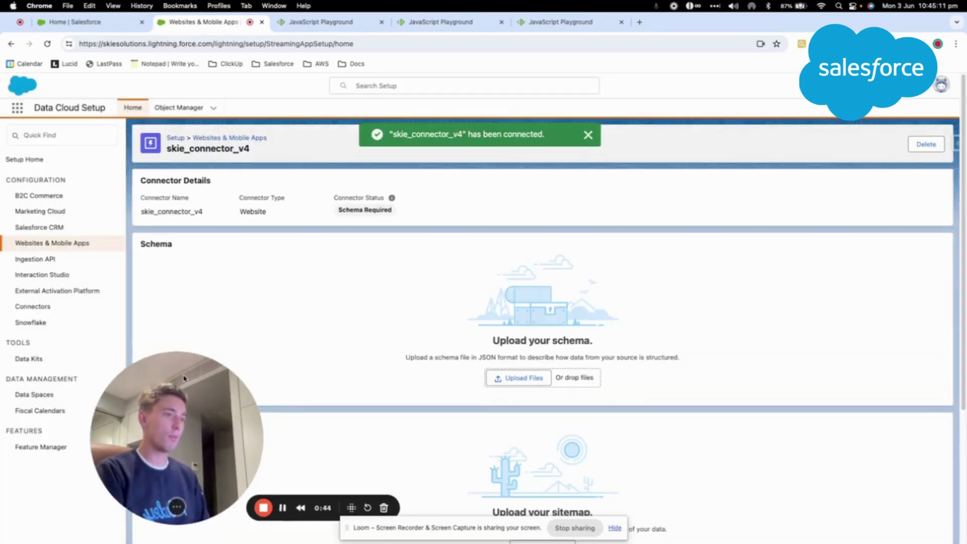
# Load web-connector-schema.json and preview the Cart Item, Catalog, Consent, Order, Order Item and Contact Point Address events.
pyautogui.moveTo(162, 383); pyautogui.dragTo(128, 389)
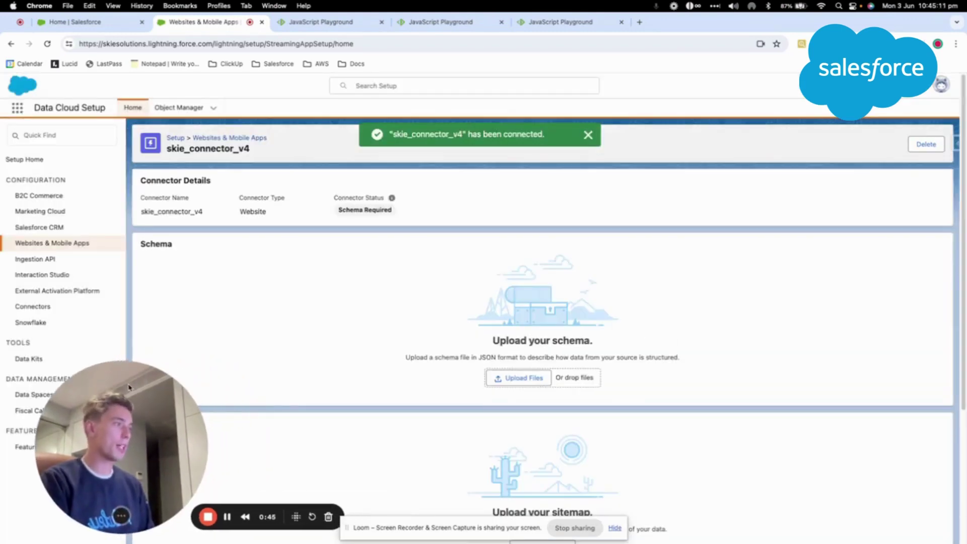
pyautogui.click(510, 379)
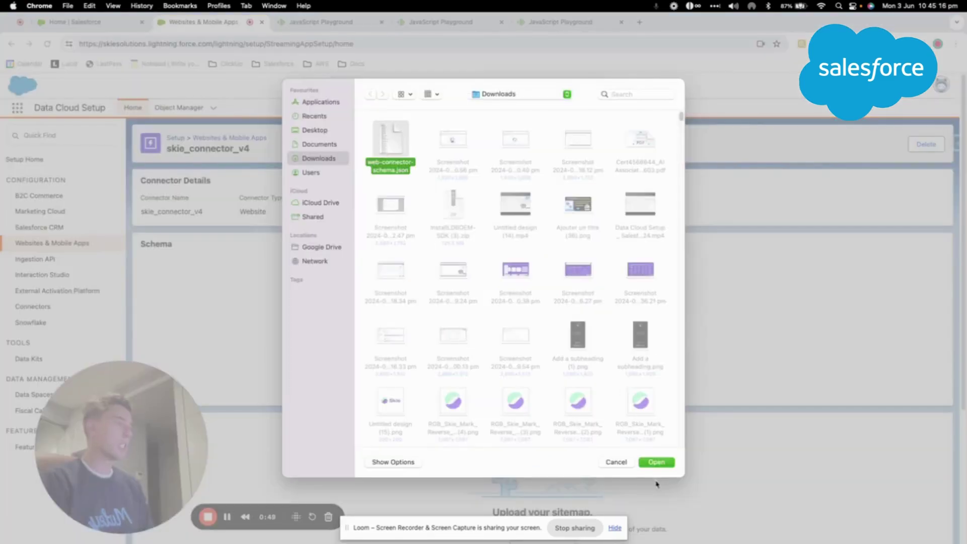
pyautogui.click(657, 463)
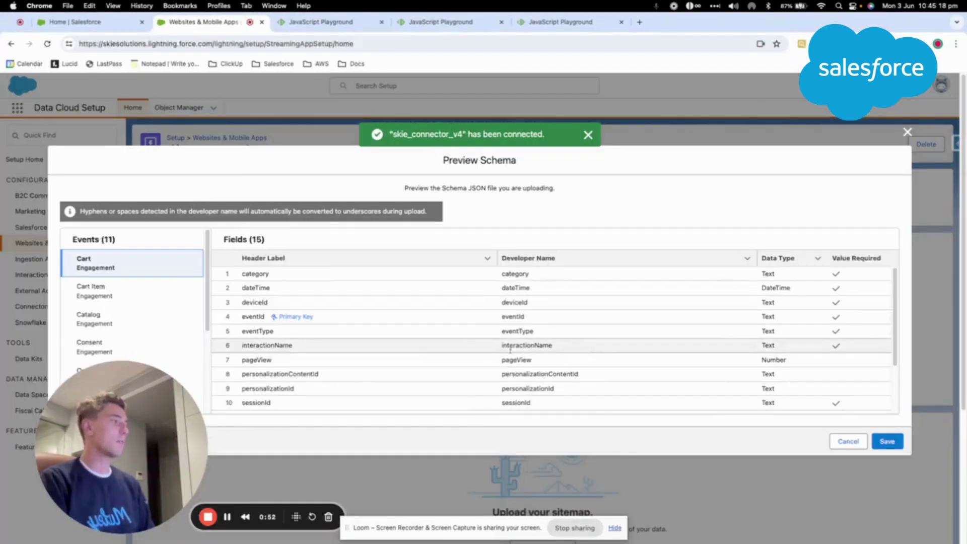
pyautogui.moveTo(124, 387); pyautogui.dragTo(95, 394)
pyautogui.scroll(-4, 119, 324)
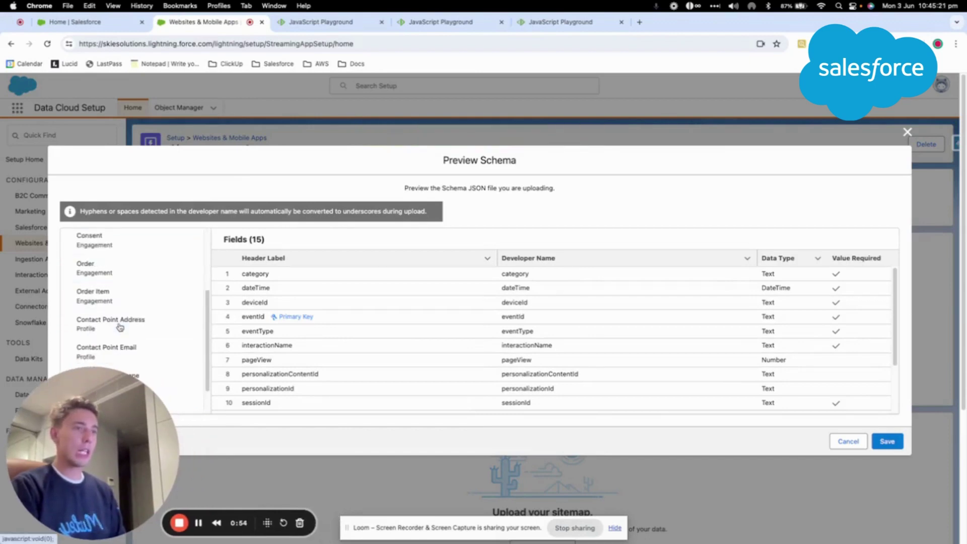
pyautogui.scroll(4, 141, 322)
pyautogui.click(140, 292)
pyautogui.click(140, 322)
pyautogui.scroll(-1, 146, 323)
pyautogui.click(149, 318)
pyautogui.scroll(-1, 161, 328)
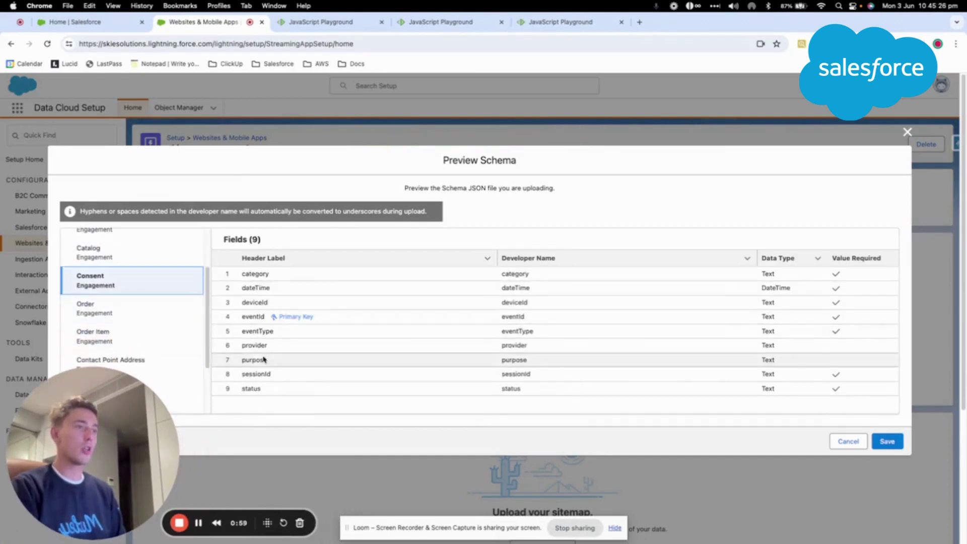
pyautogui.click(152, 315)
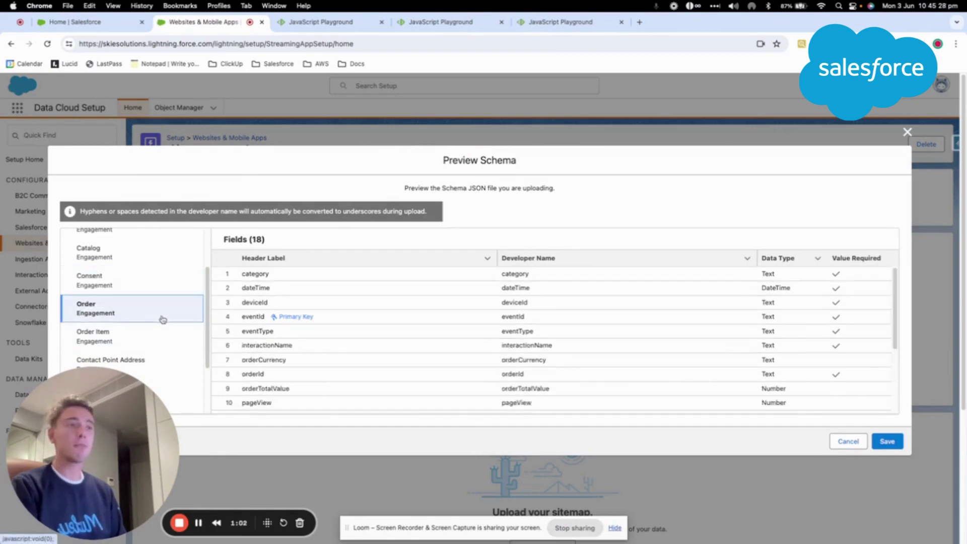
pyautogui.scroll(-1, 161, 324)
pyautogui.click(161, 324)
pyautogui.click(166, 347)
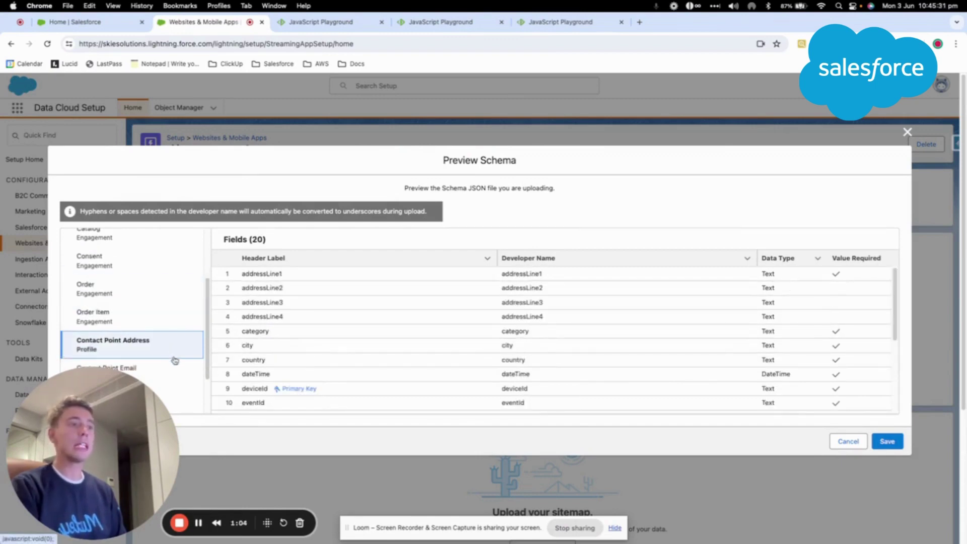
pyautogui.scroll(3, 181, 367)
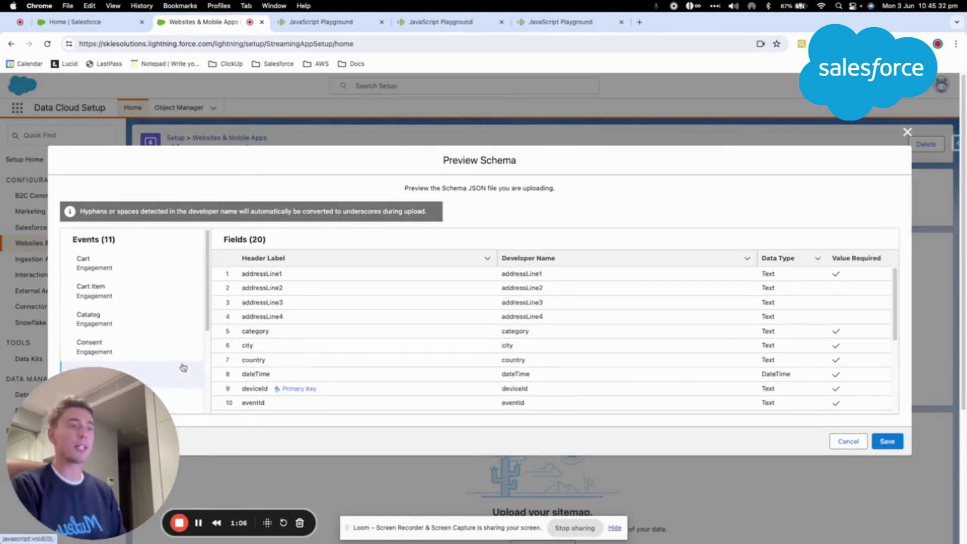
# Recheck the Cart, Cart Item, Consent, Order, Order Item and Contact Point Email event fields.
pyautogui.click(164, 263)
pyautogui.click(165, 290)
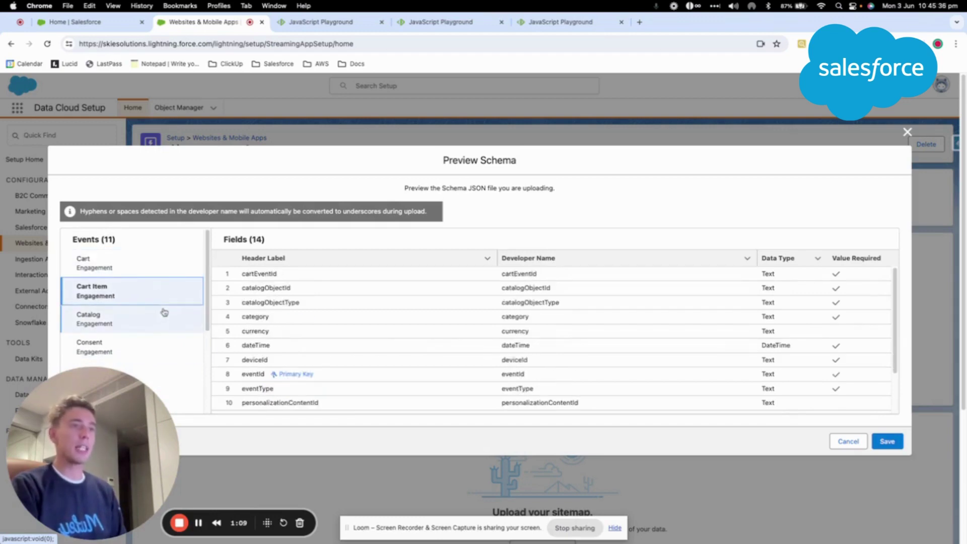
pyautogui.click(156, 272)
pyautogui.scroll(-2, 159, 299)
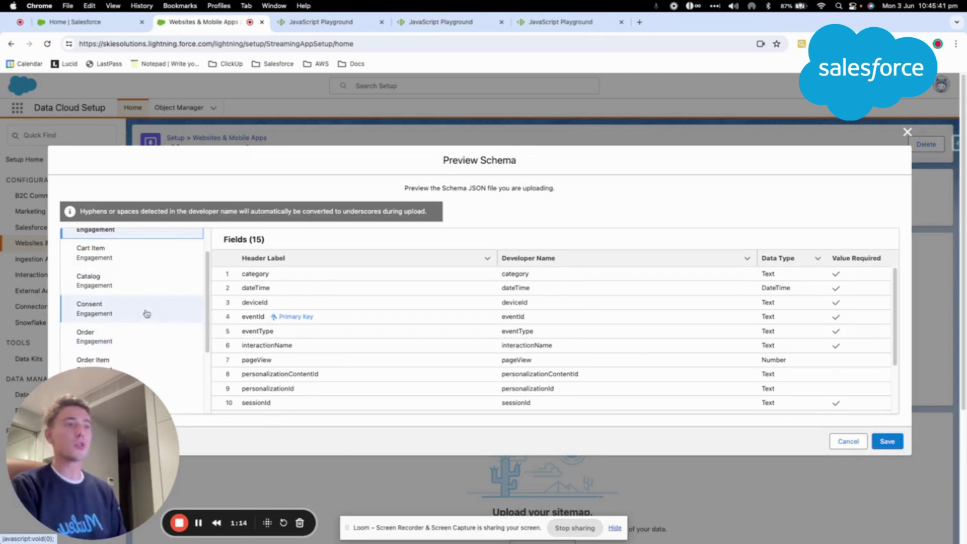
pyautogui.click(146, 312)
pyautogui.scroll(-2, 146, 305)
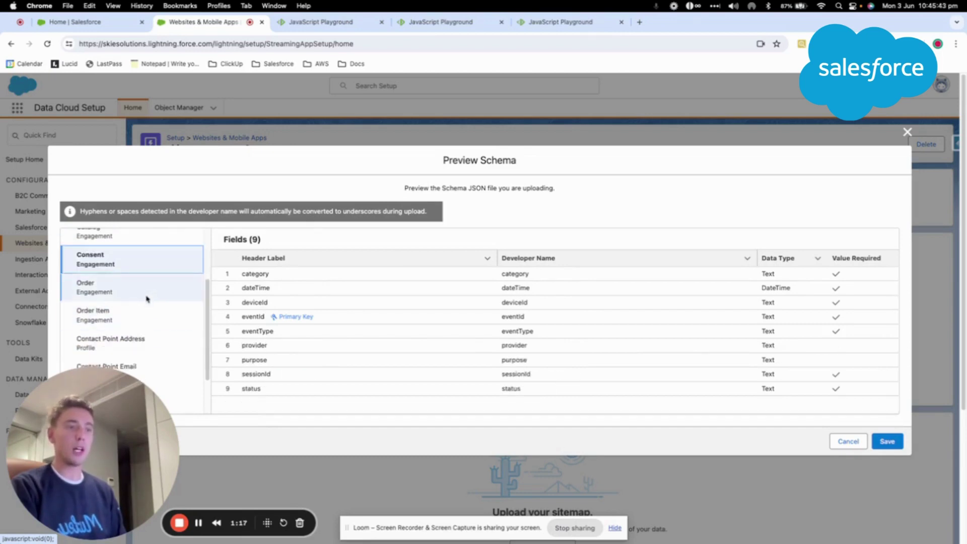
pyautogui.click(146, 299)
pyautogui.click(154, 316)
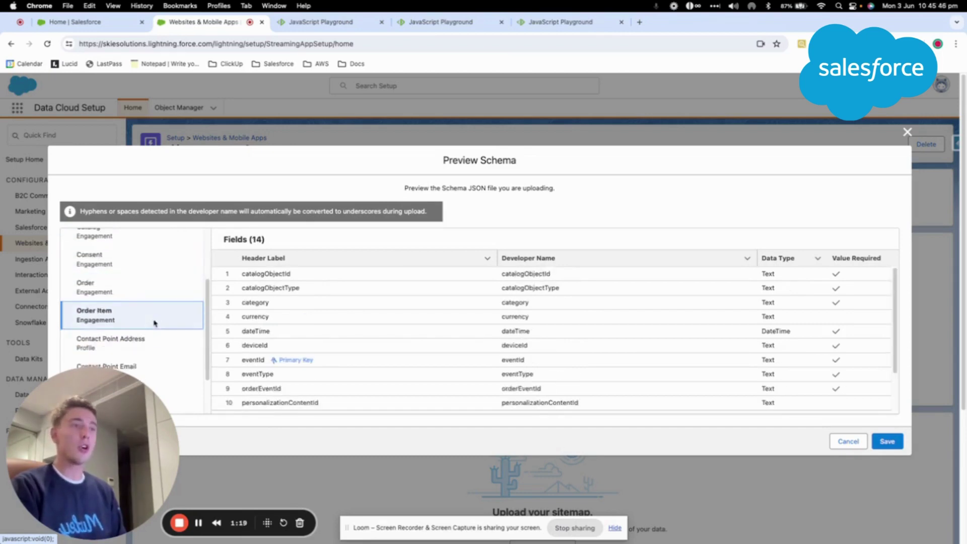
pyautogui.scroll(-2, 157, 333)
pyautogui.click(177, 337)
pyautogui.scroll(-1, 179, 338)
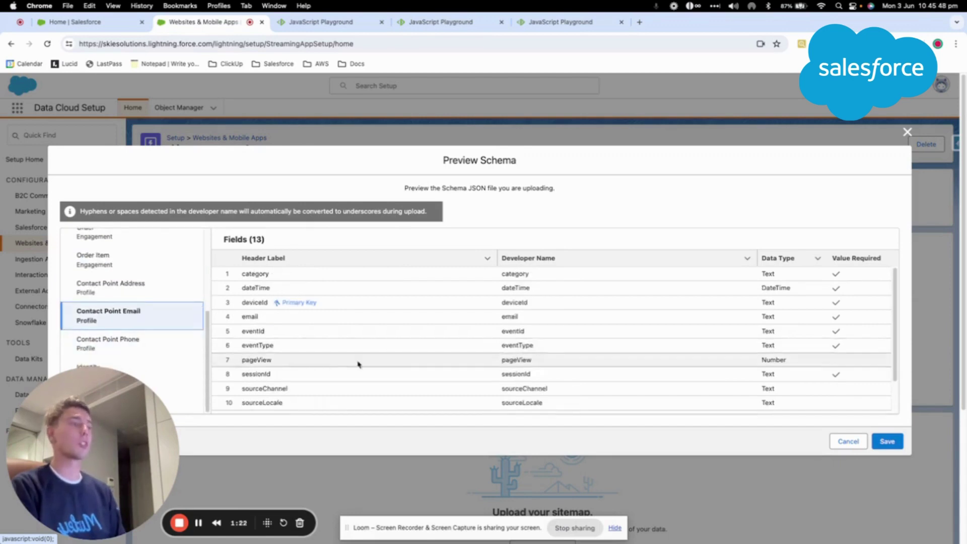
pyautogui.scroll(-2, 756, 376)
# Save the schema to skie_connector_v4 and switch to the JavaScript Playground with the schema JSON.
pyautogui.click(889, 442)
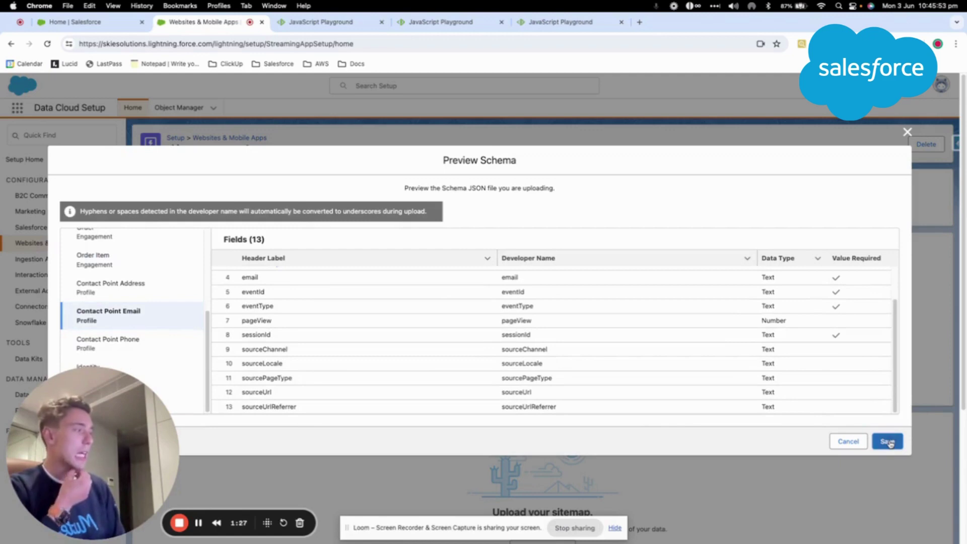
pyautogui.click(888, 442)
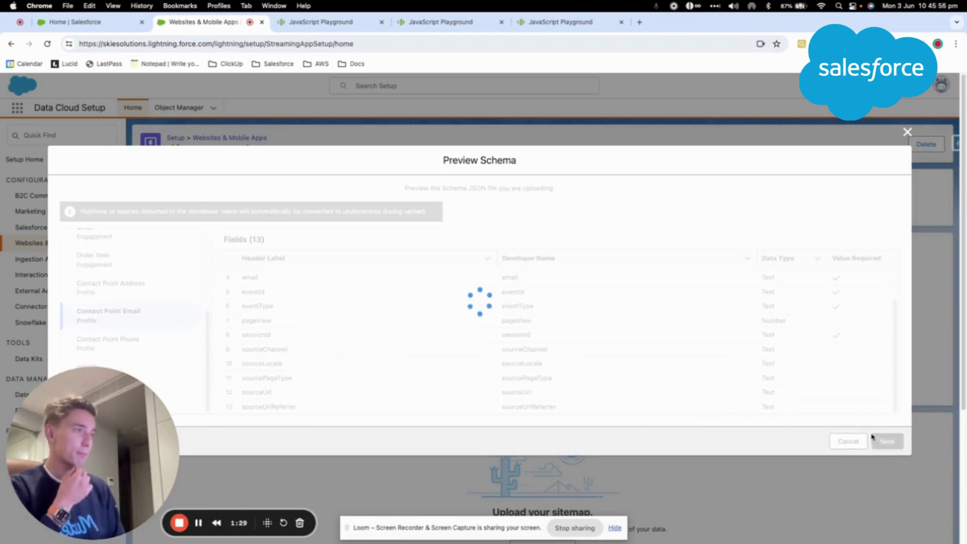
pyautogui.scroll(-1, 383, 398)
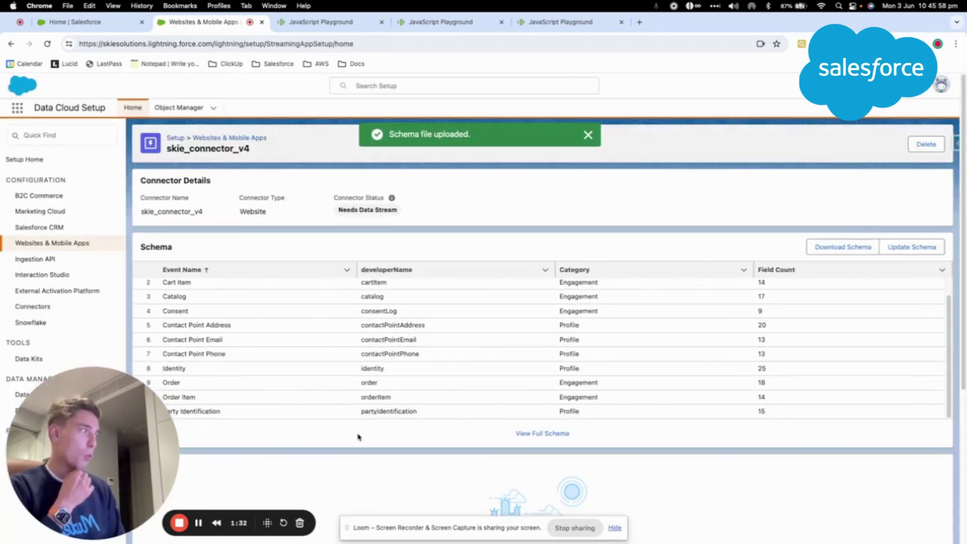
pyautogui.scroll(-5, 359, 436)
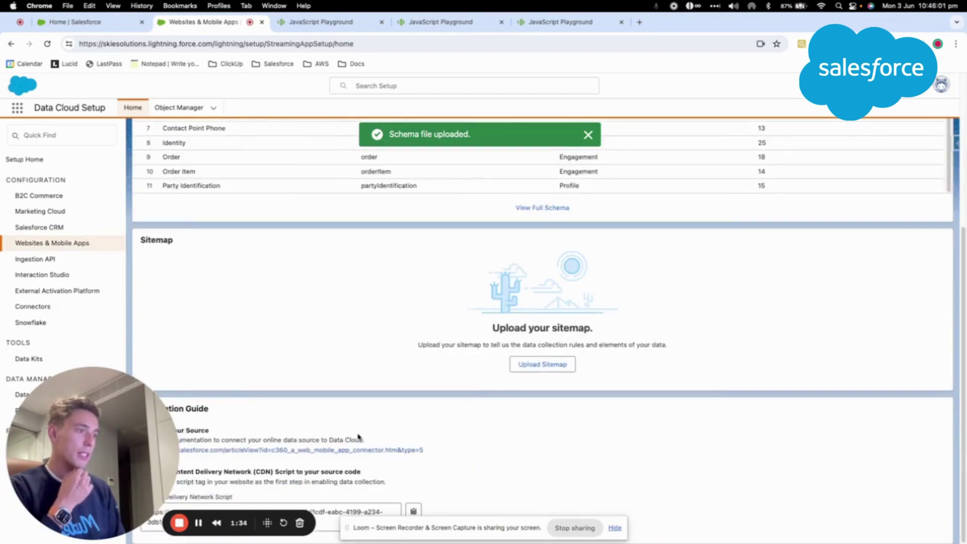
pyautogui.scroll(2, 358, 433)
pyautogui.click(541, 29)
pyautogui.scroll(10, 382, 324)
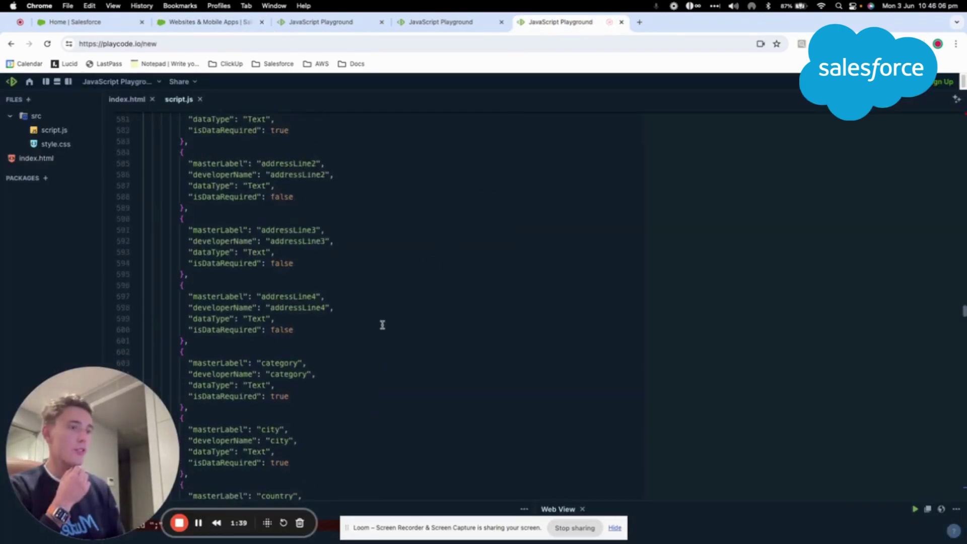
pyautogui.scroll(15, 382, 325)
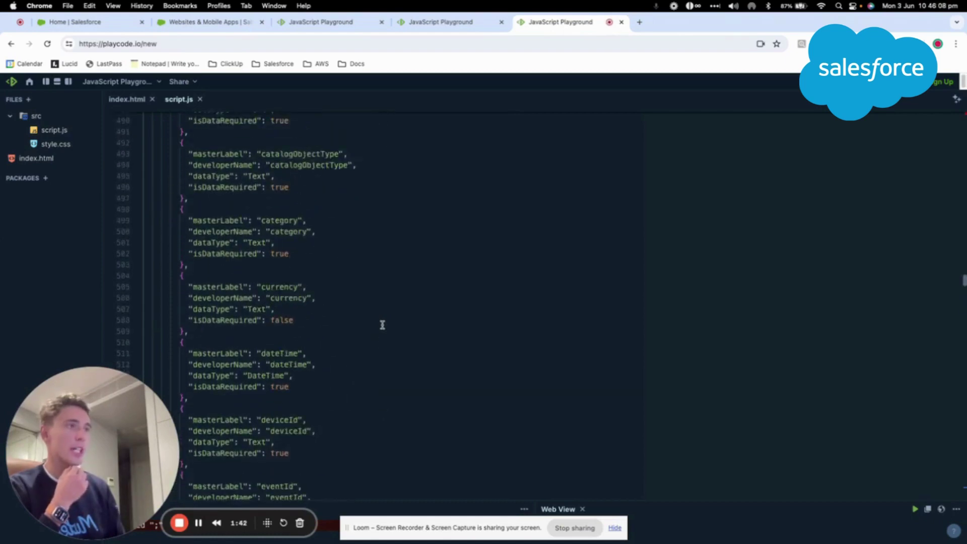
pyautogui.scroll(17, 382, 325)
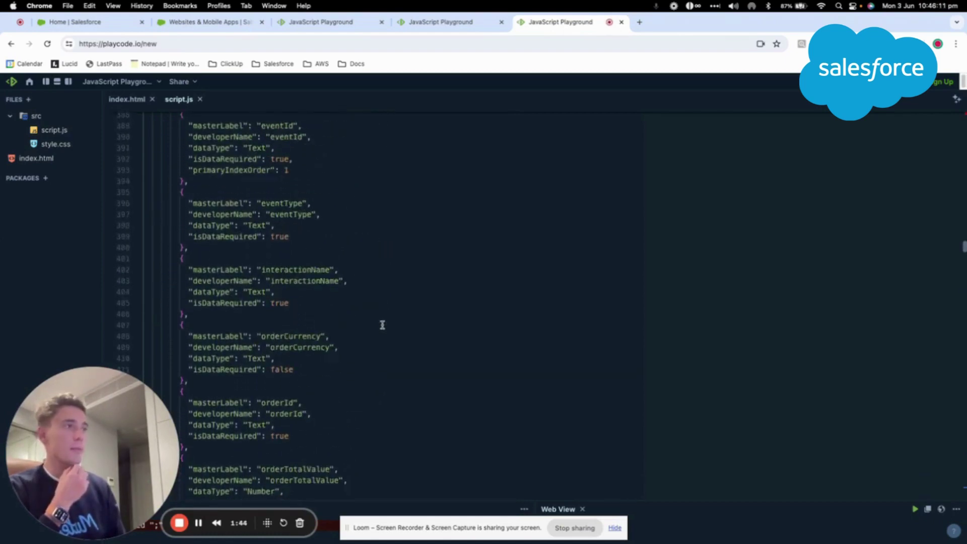
pyautogui.scroll(3, 382, 325)
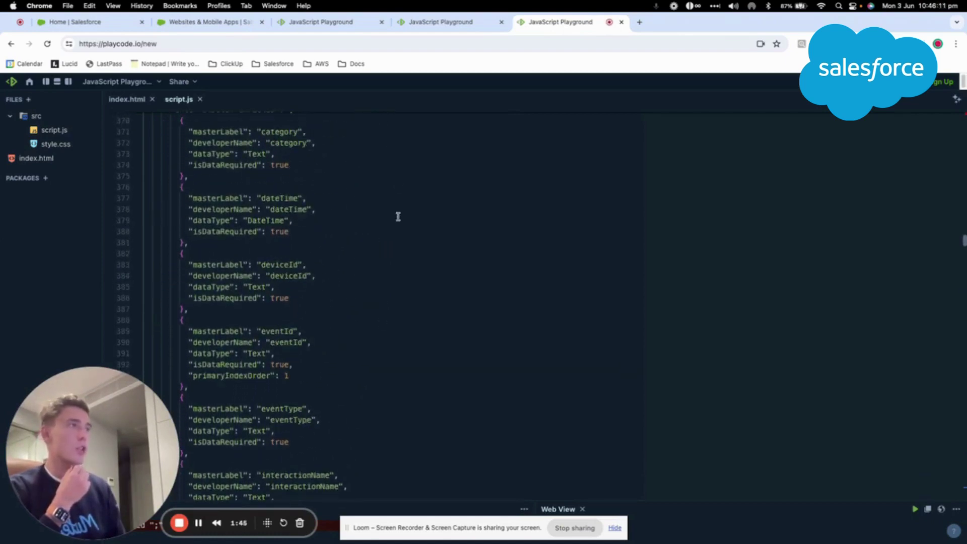
# From the Data Cloud home, start a new data stream with Website as the source.
pyautogui.click(201, 24)
pyautogui.click(114, 28)
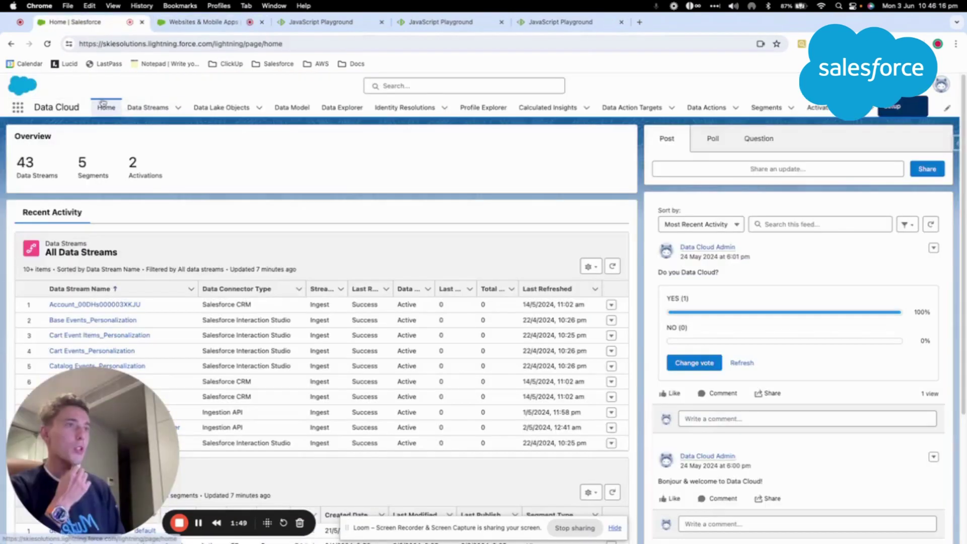
pyautogui.click(147, 108)
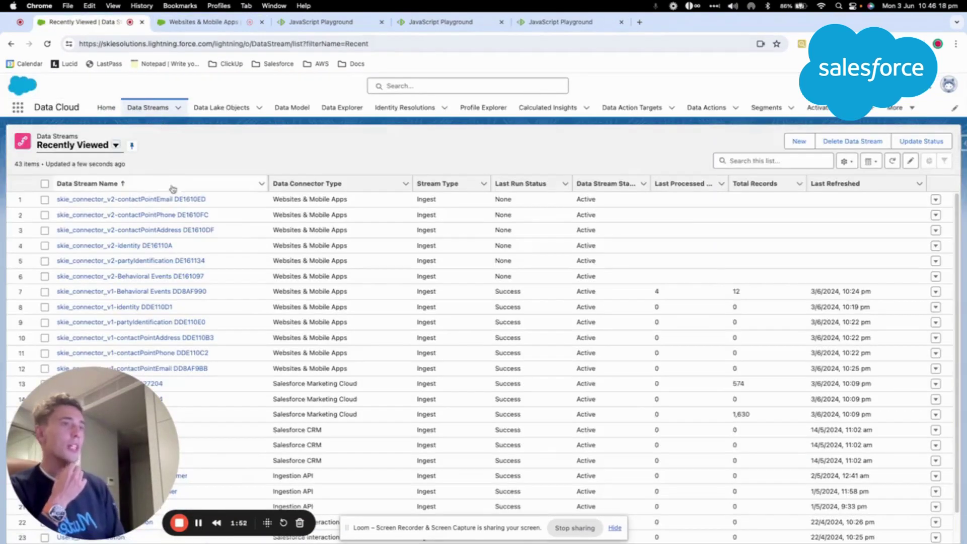
pyautogui.click(799, 142)
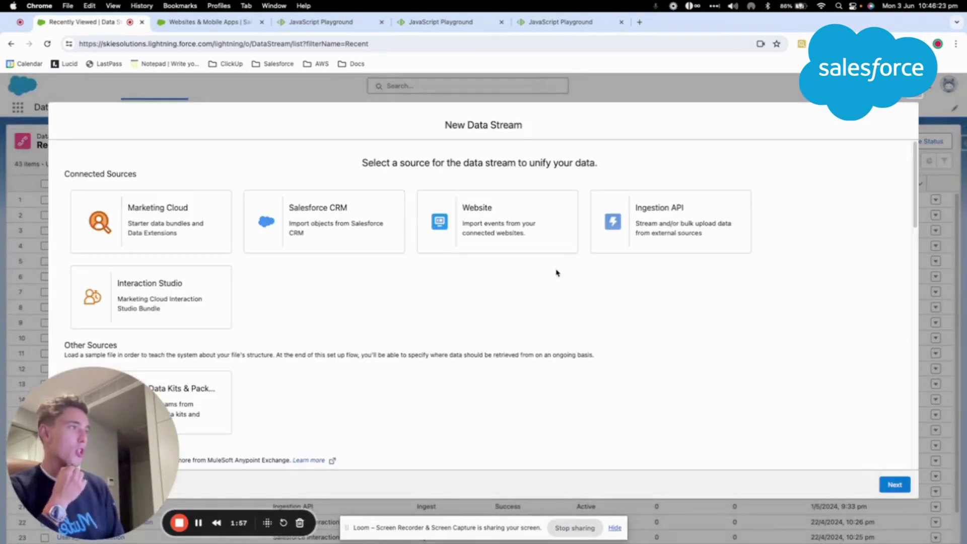
pyautogui.click(538, 220)
pyautogui.click(895, 484)
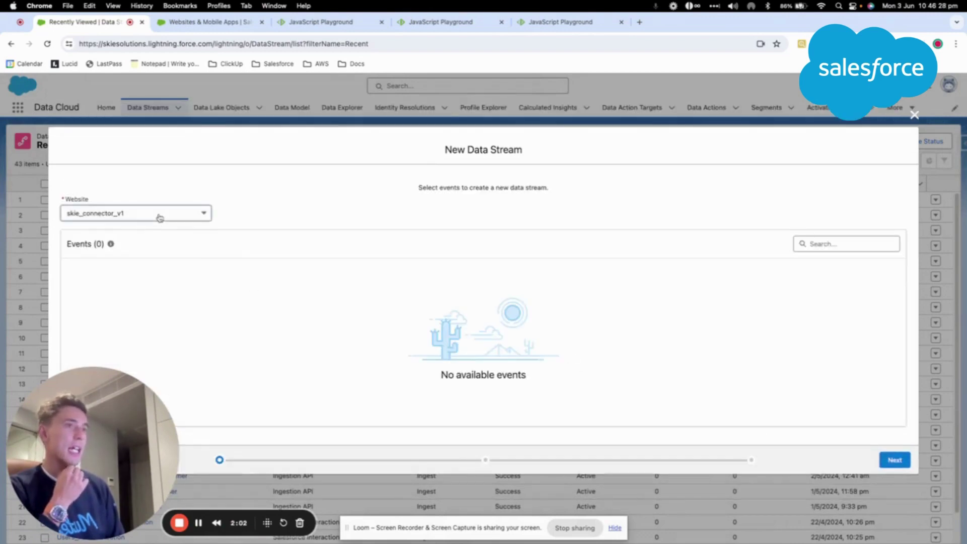
# Pick the skie_connector_v4 website, select all 11 of its events, and continue.
pyautogui.click(159, 217)
pyautogui.click(147, 283)
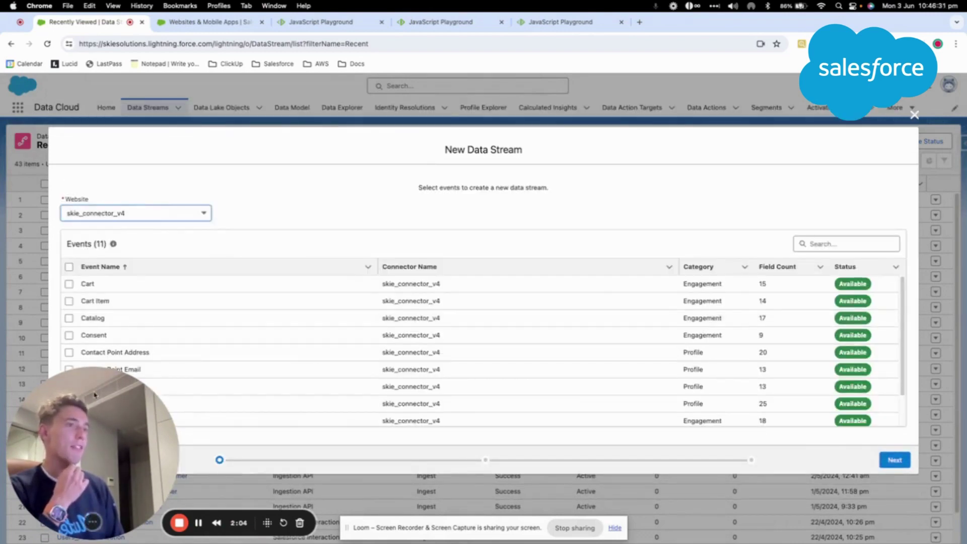
pyautogui.moveTo(95, 395); pyautogui.dragTo(389, 116)
pyautogui.click(68, 268)
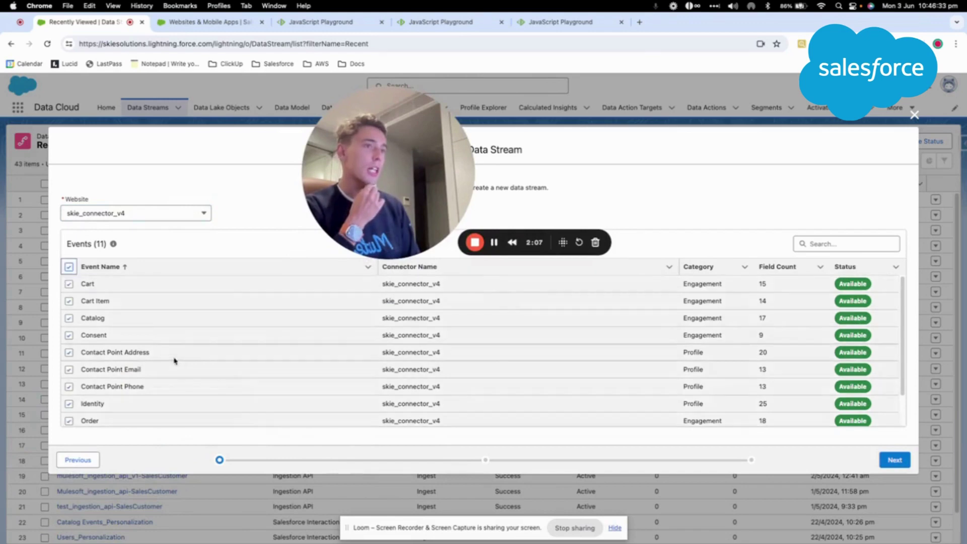
pyautogui.scroll(-2, 175, 361)
pyautogui.scroll(2, 165, 363)
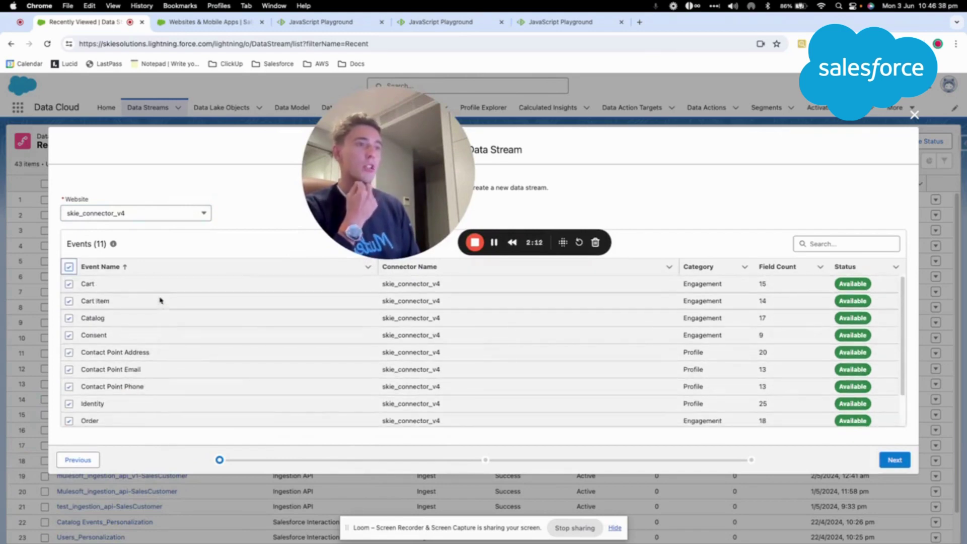
pyautogui.scroll(-2, 162, 303)
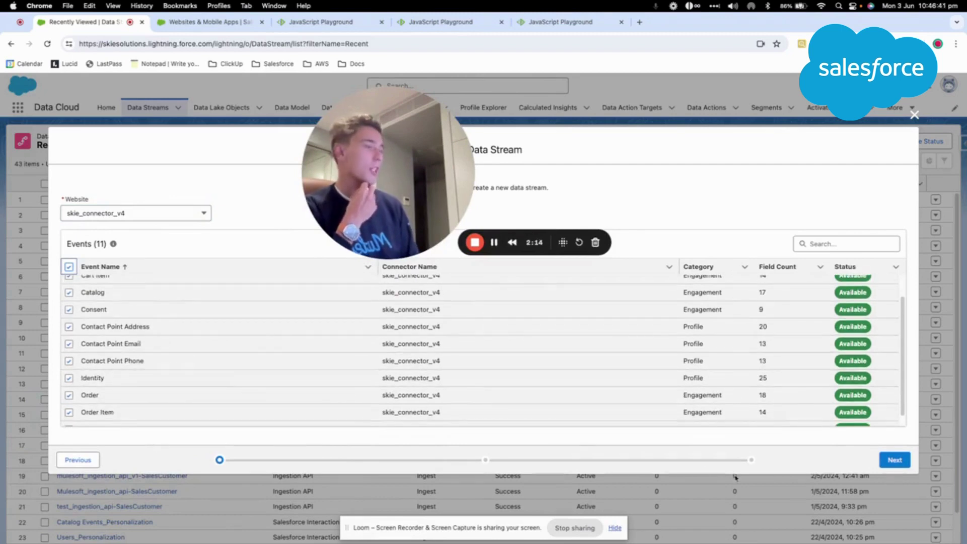
pyautogui.click(899, 460)
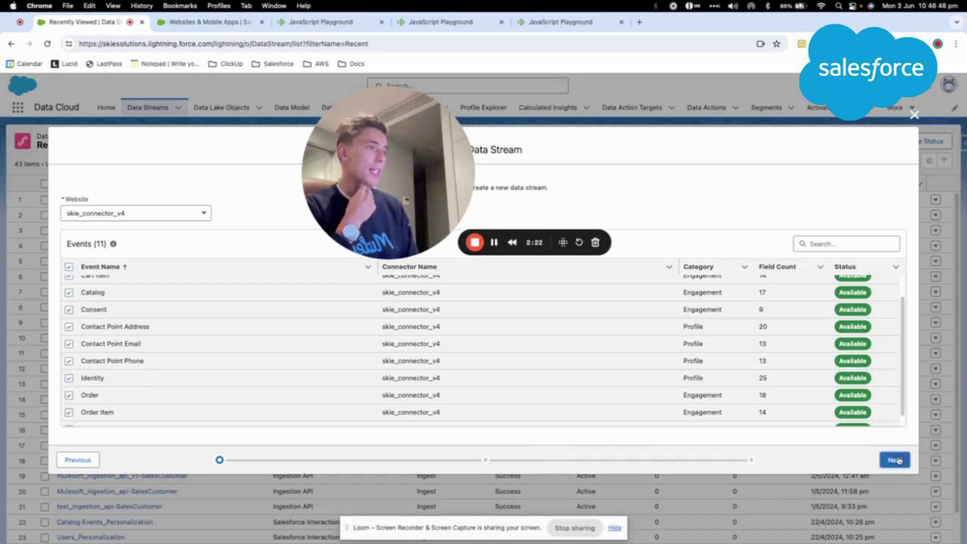
# Review the Cart Item, Consent, Contact Point Email and Identity field mappings.
pyautogui.click(895, 460)
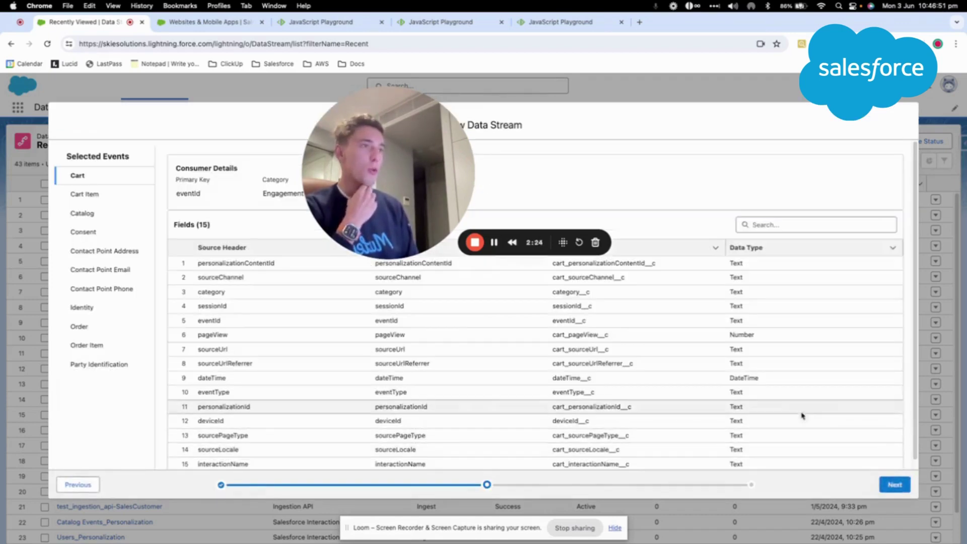
pyautogui.click(111, 196)
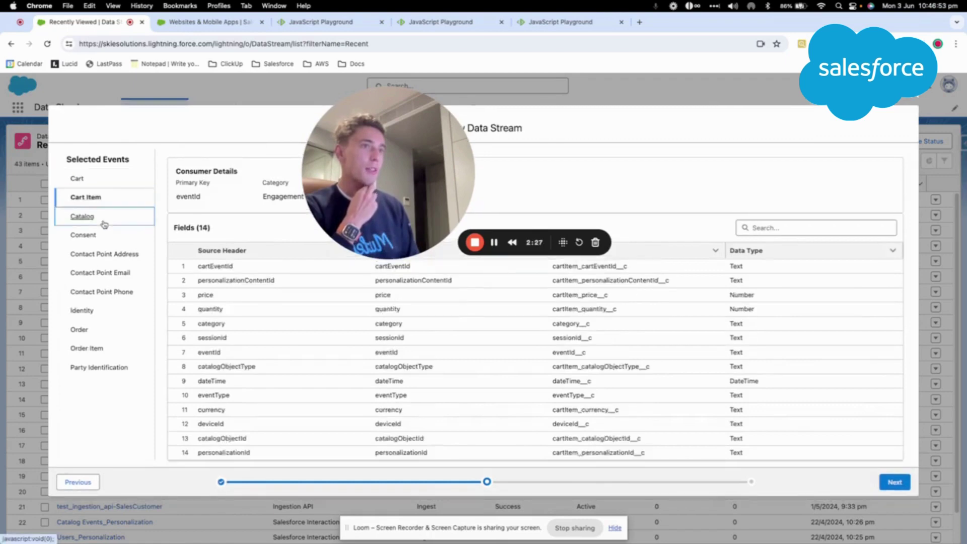
pyautogui.click(103, 243)
pyautogui.click(106, 279)
pyautogui.click(112, 321)
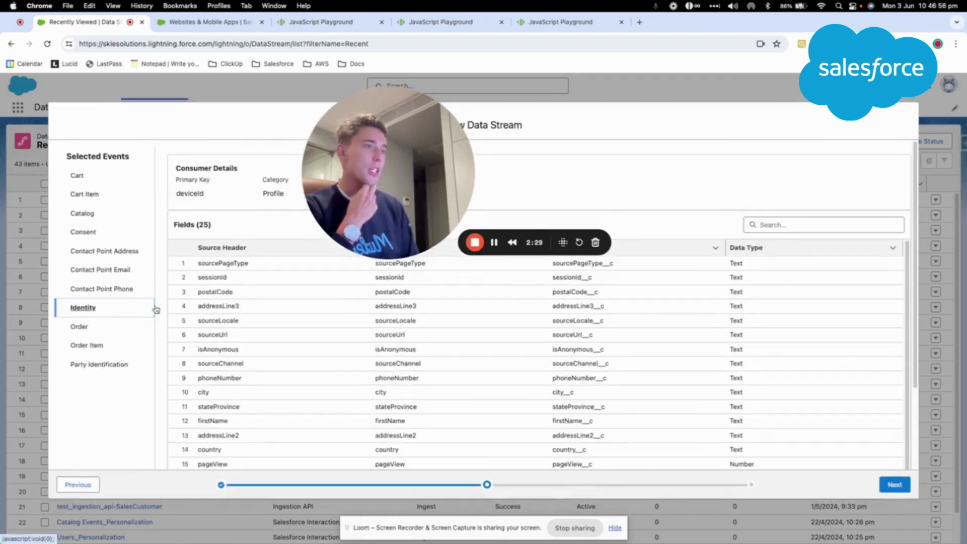
pyautogui.moveTo(384, 203); pyautogui.dragTo(585, 275)
# Check the final summary of engagement and profile streams and deploy them.
pyautogui.click(894, 484)
pyautogui.scroll(-2, 216, 269)
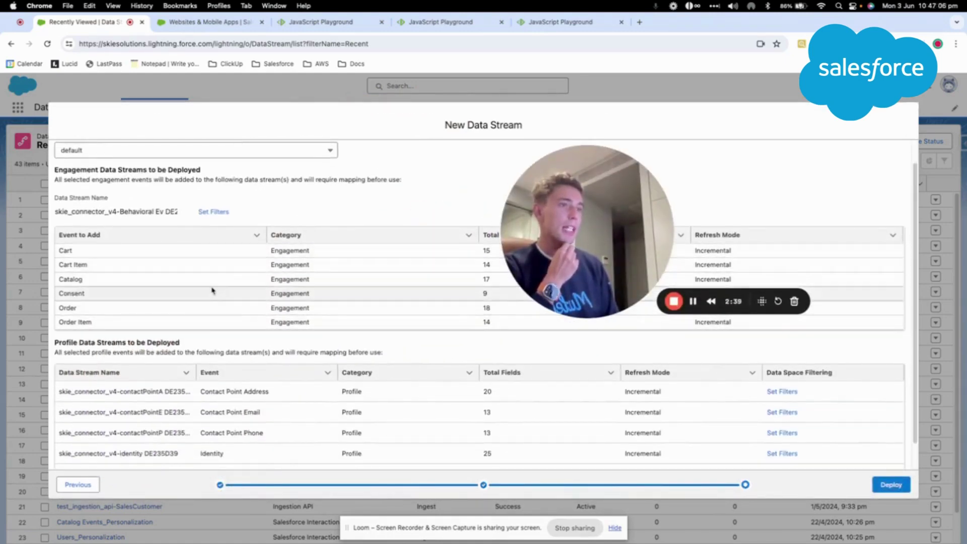
pyautogui.scroll(-1, 206, 323)
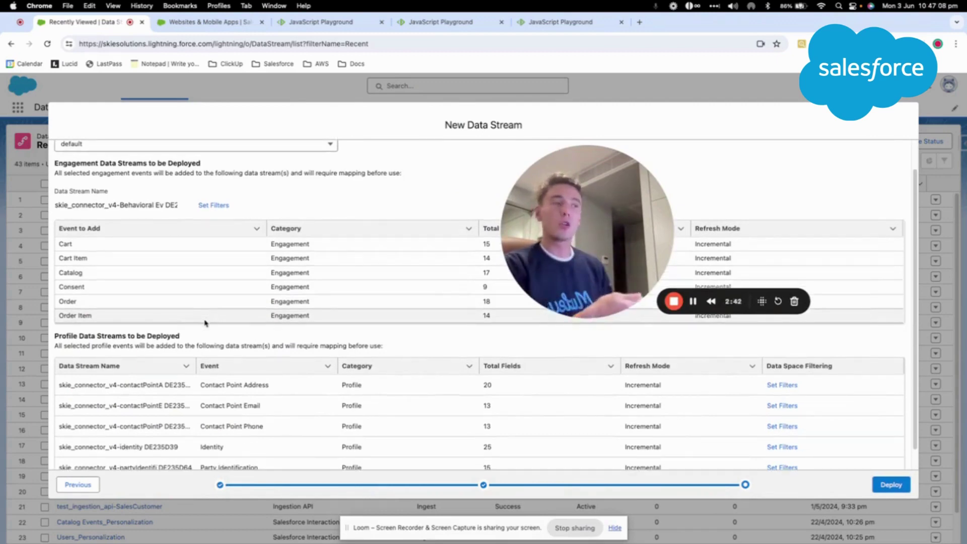
pyautogui.scroll(-2, 204, 323)
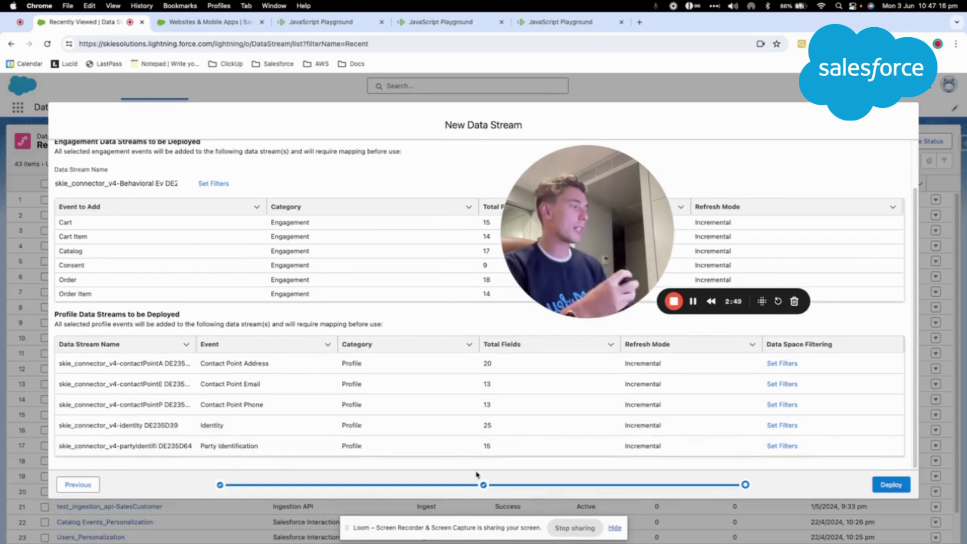
pyautogui.click(880, 485)
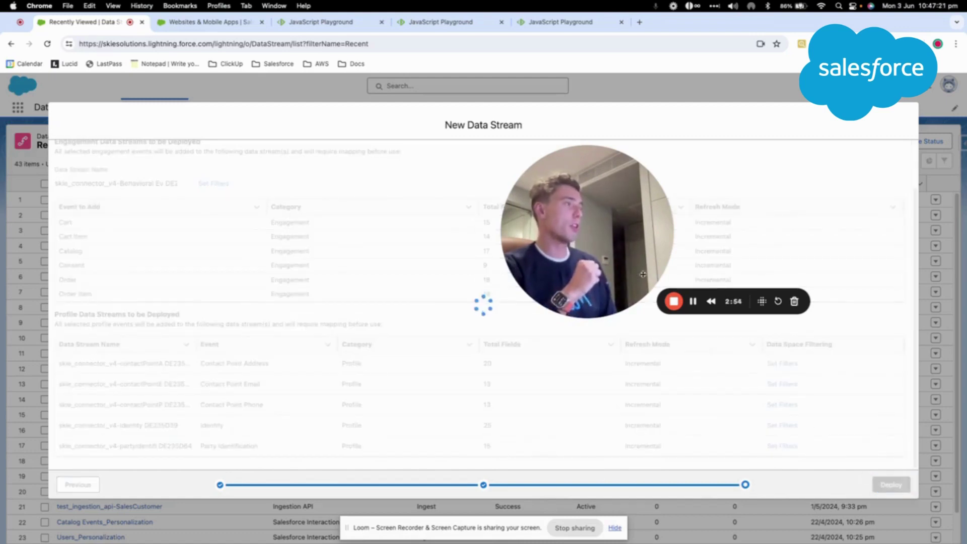
pyautogui.moveTo(607, 227); pyautogui.dragTo(389, 308)
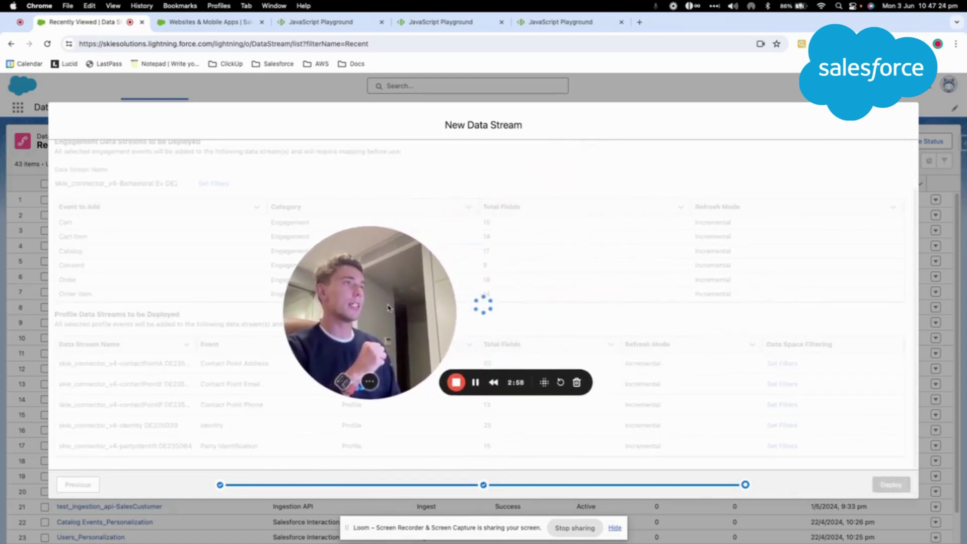
# Return to the Websites & Mobile Apps page and focus the Content Delivery Network Script field.
pyautogui.click(198, 22)
pyautogui.scroll(-1, 220, 350)
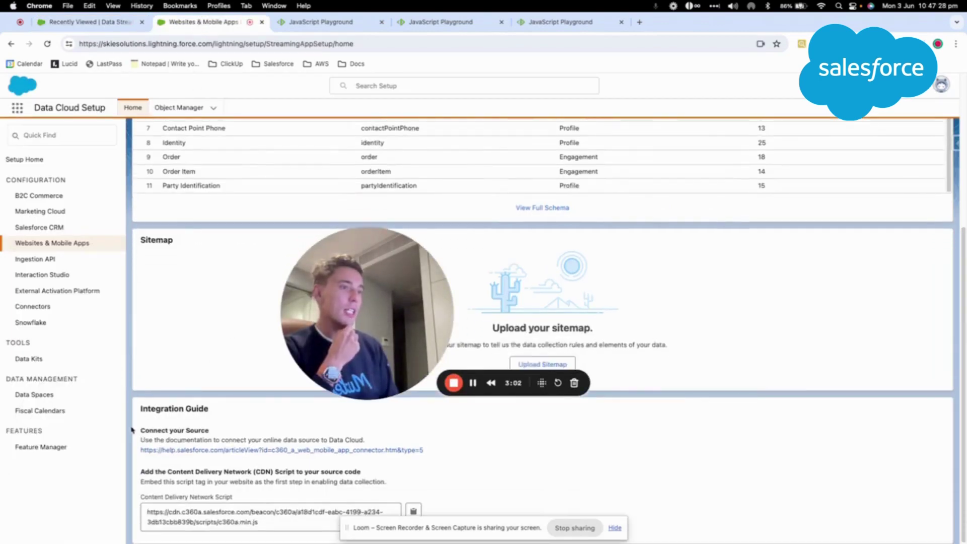
pyautogui.moveTo(209, 408); pyautogui.dragTo(234, 506)
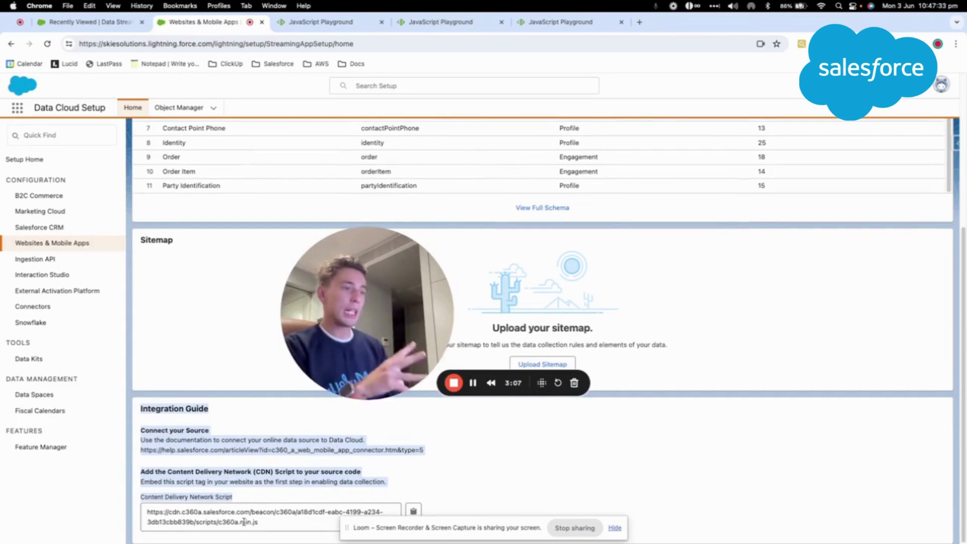
pyautogui.click(240, 521)
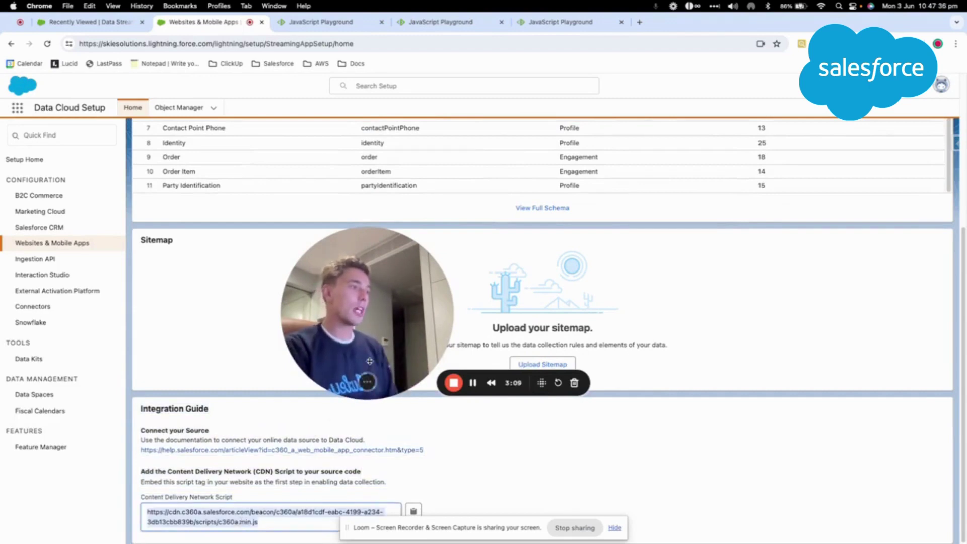
pyautogui.moveTo(371, 339); pyautogui.dragTo(243, 329)
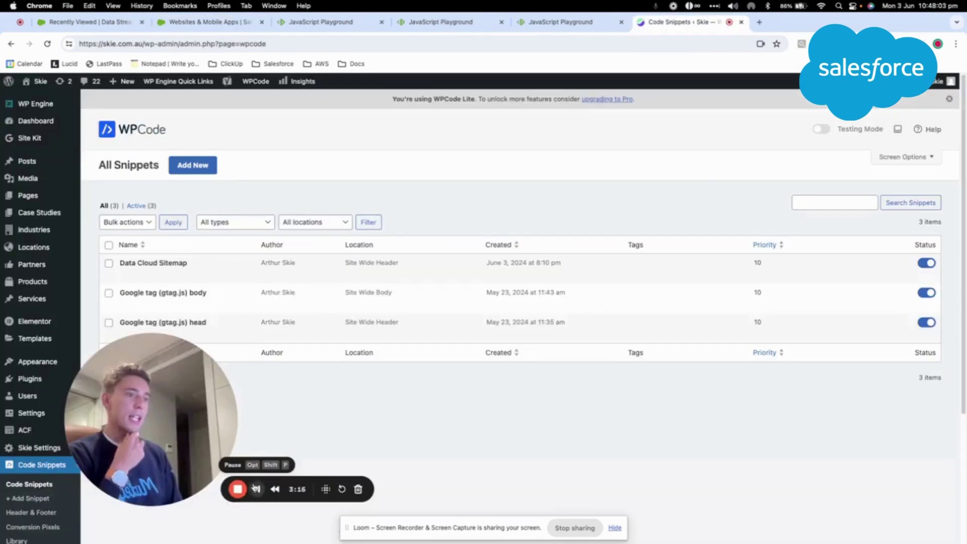
# Open the Data Cloud Sitemap snippet in WPCode for editing.
pyautogui.moveTo(201, 398); pyautogui.dragTo(217, 414)
pyautogui.moveTo(169, 265)
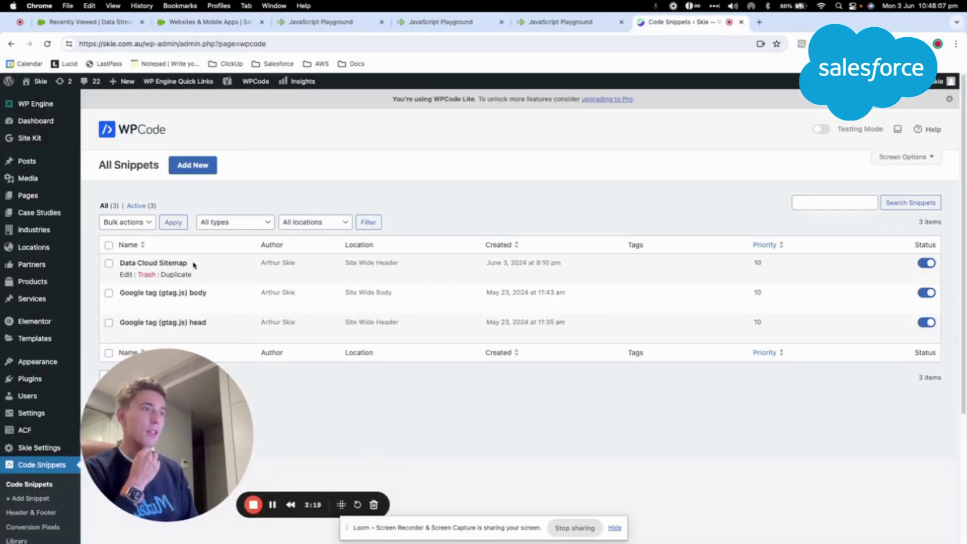
pyautogui.click(126, 275)
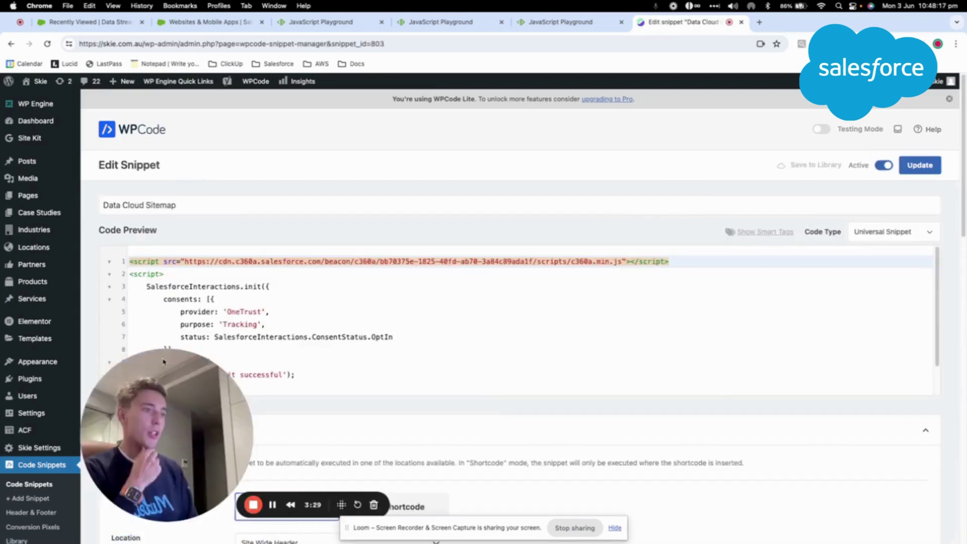
pyautogui.moveTo(166, 370); pyautogui.dragTo(653, 321)
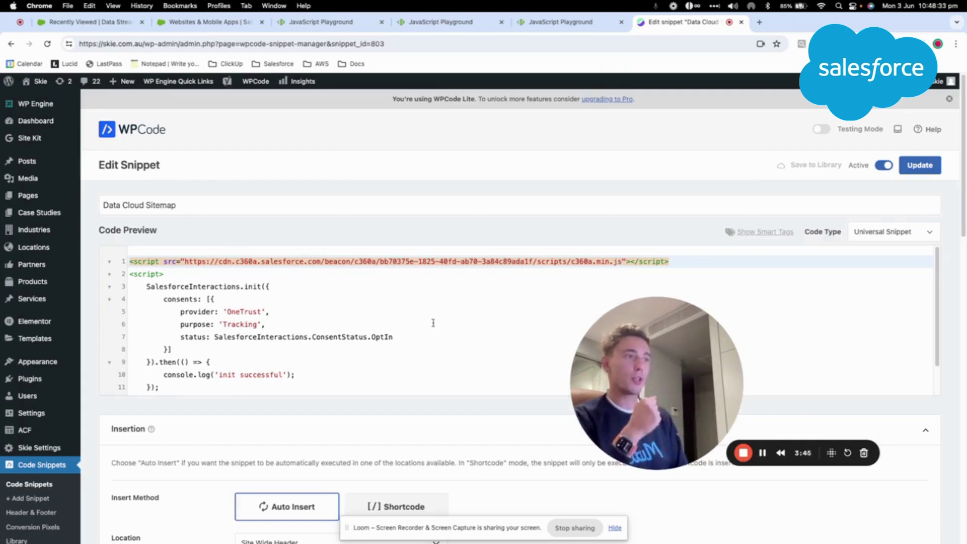
# Select lines 2–12 of the SalesforceInteractions init script in the Code Preview.
pyautogui.scroll(-2, 348, 348)
pyautogui.scroll(1, 336, 352)
pyautogui.click(231, 388)
pyautogui.moveTo(231, 388); pyautogui.dragTo(132, 266)
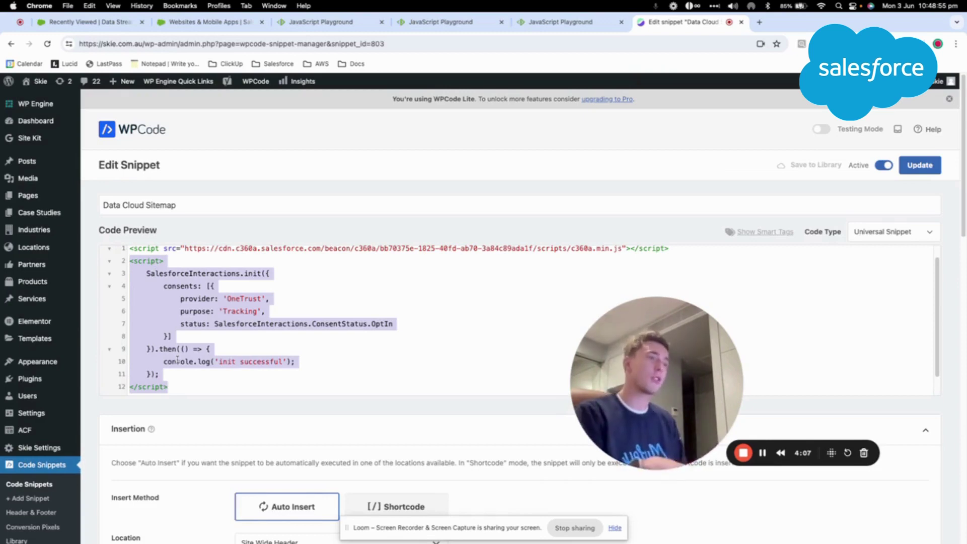
pyautogui.scroll(-2, 179, 376)
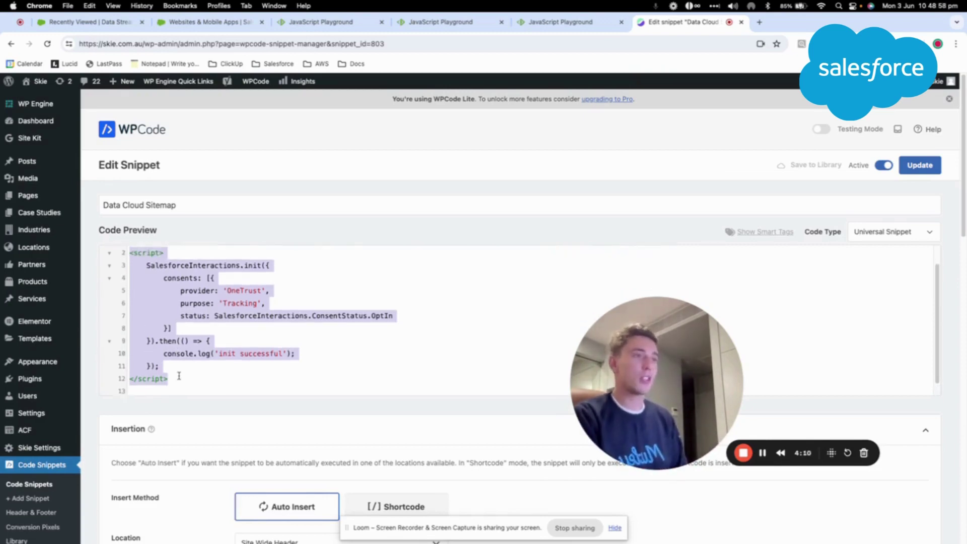
pyautogui.scroll(-3, 200, 441)
pyautogui.scroll(3, 200, 440)
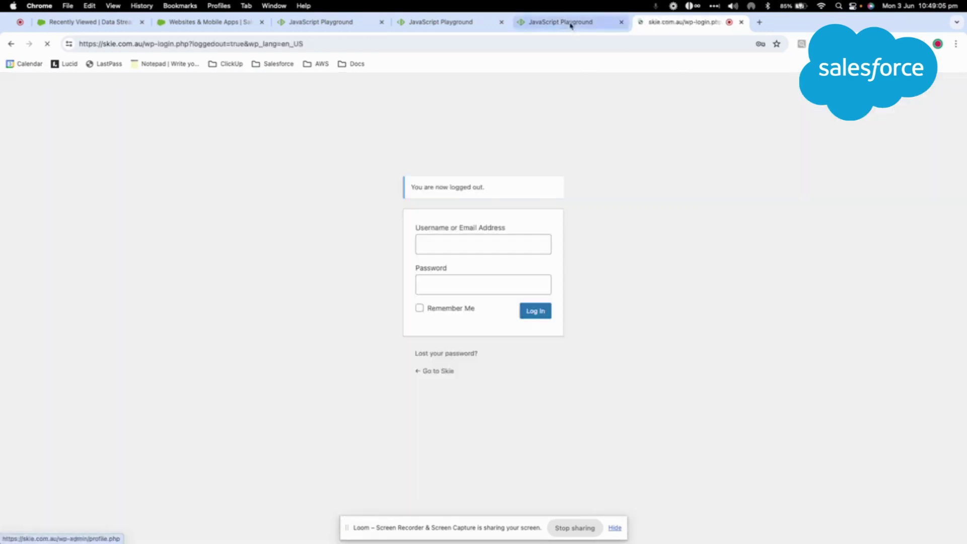
# In the PlayCode script.js, select the beacon script tag and init code on lines 1–11.
pyautogui.click(560, 22)
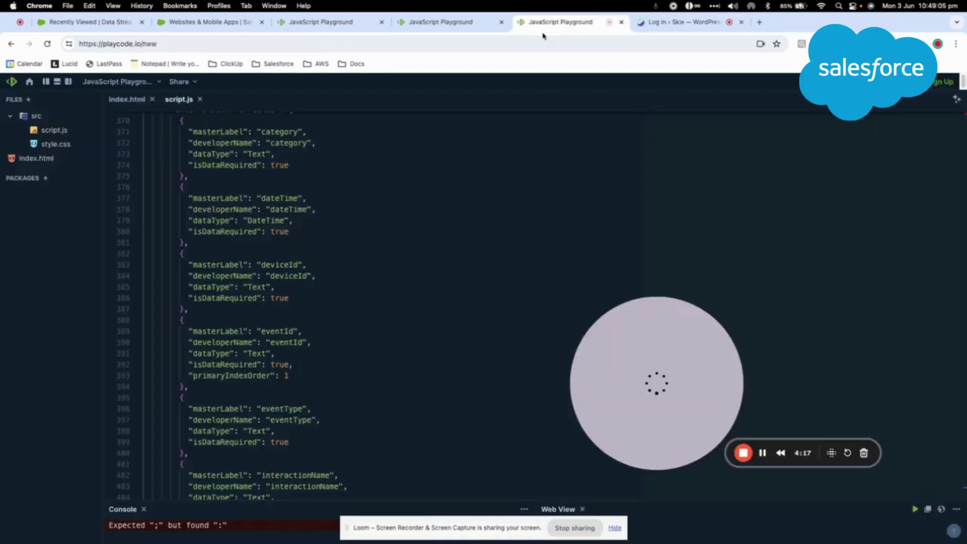
pyautogui.click(438, 22)
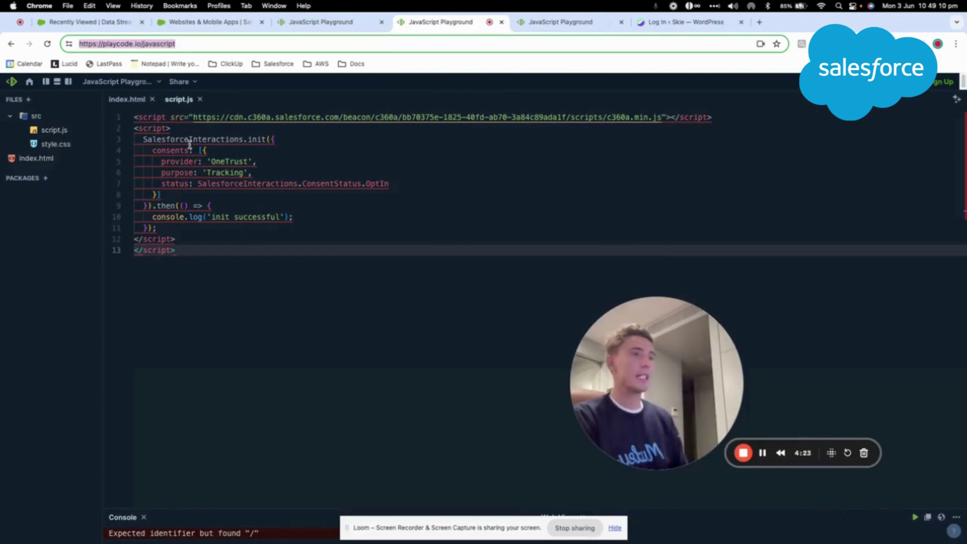
pyautogui.click(187, 248)
pyautogui.doubleClick(142, 249)
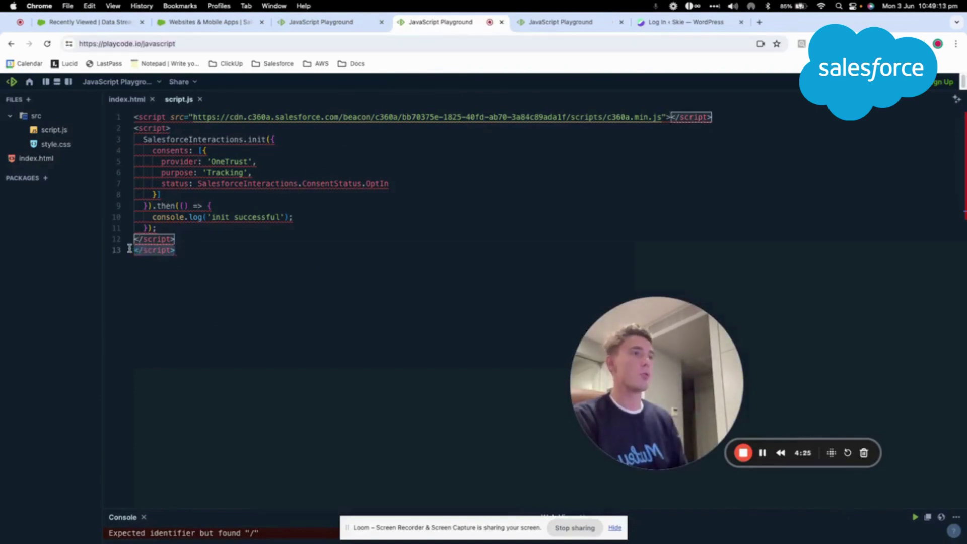
pyautogui.moveTo(180, 232); pyautogui.dragTo(133, 115)
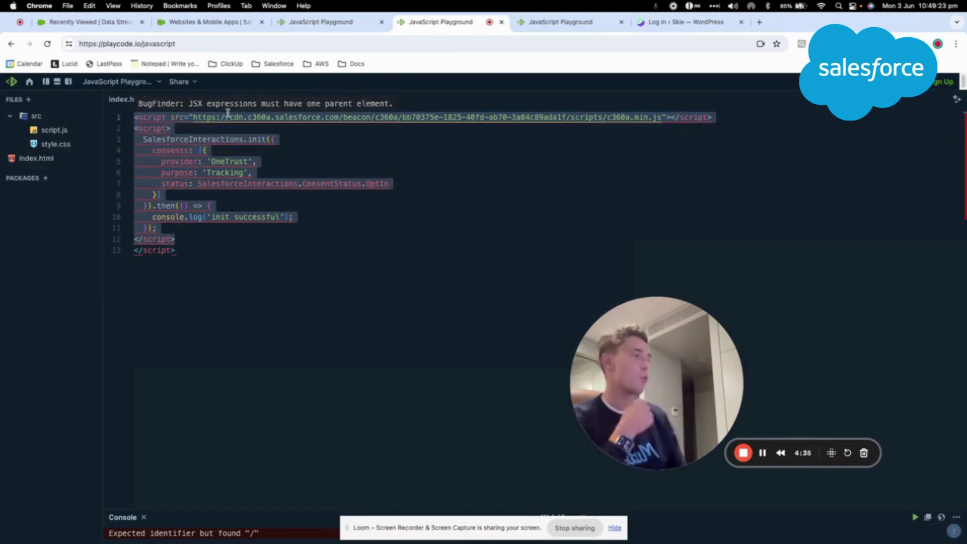
pyautogui.moveTo(627, 325); pyautogui.dragTo(500, 243)
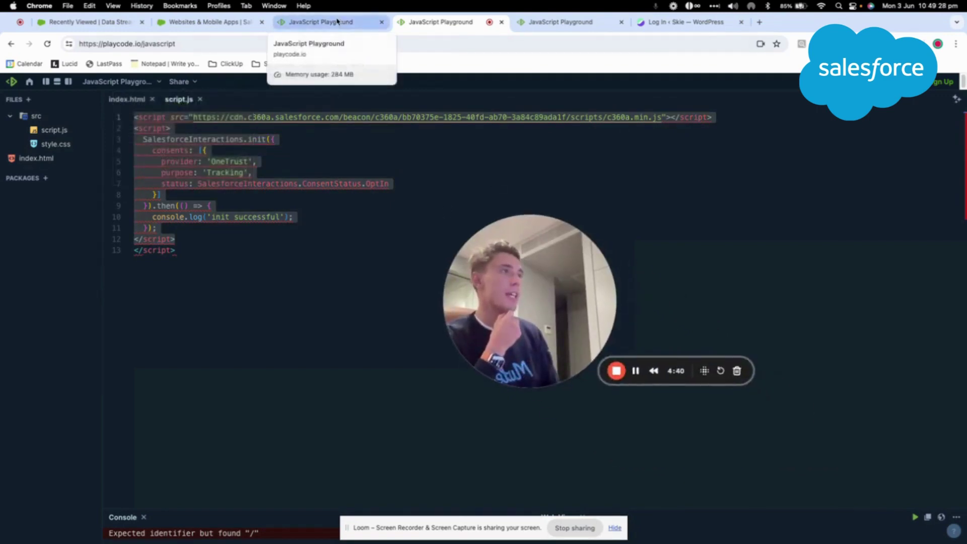
# Tick the six v4 data streams: partyIdentification, contactPointPhone, contactPointEmail, contactPointAddress, identity, Behavioral Events.
pyautogui.click(204, 22)
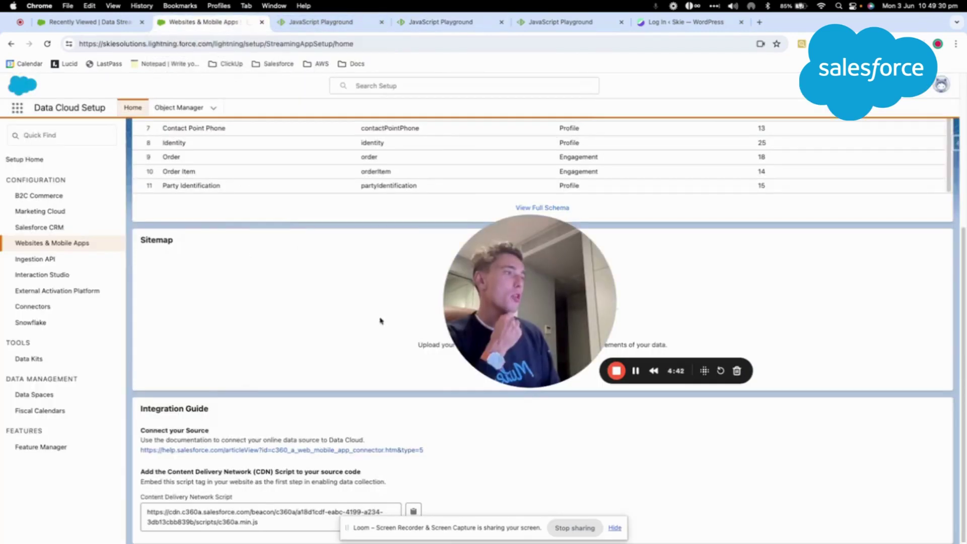
pyautogui.click(121, 27)
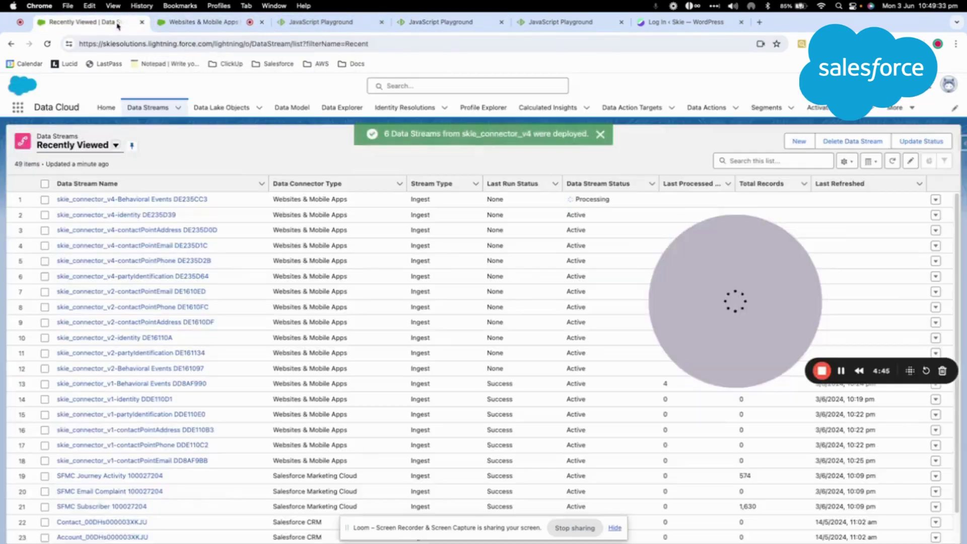
pyautogui.click(44, 277)
pyautogui.click(44, 261)
pyautogui.click(44, 245)
pyautogui.click(44, 230)
pyautogui.click(44, 215)
pyautogui.click(44, 200)
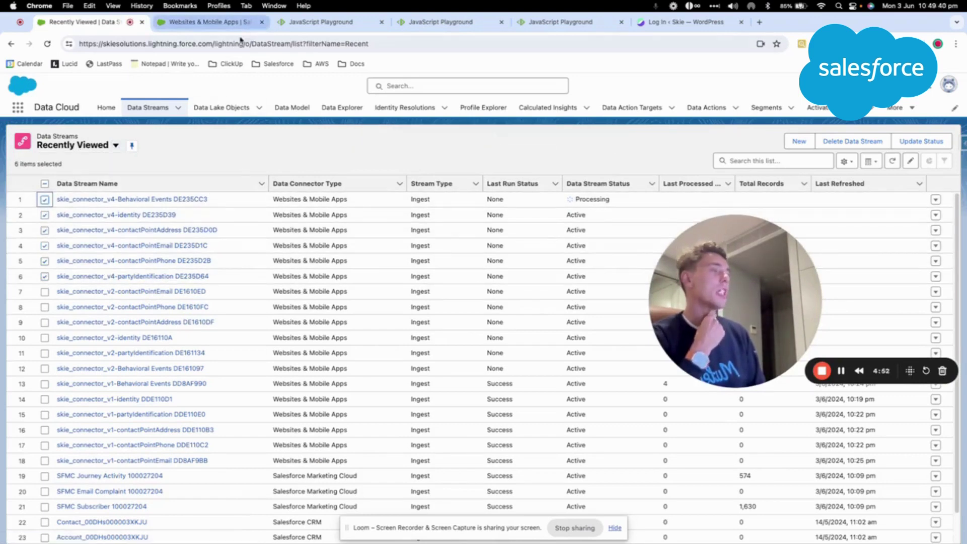
# Load the skiesolutions Salesforce org home page in a new browser tab.
pyautogui.click(217, 22)
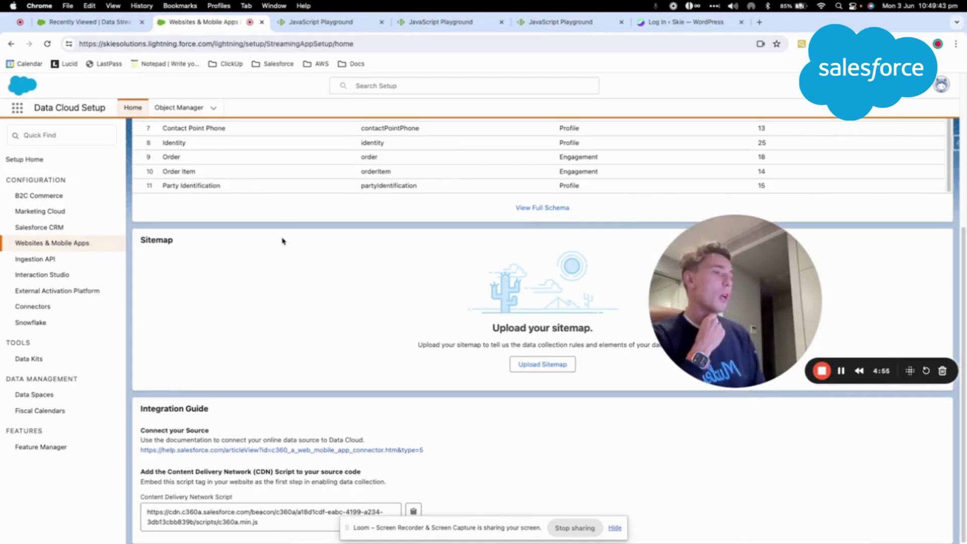
pyautogui.scroll(5, 283, 240)
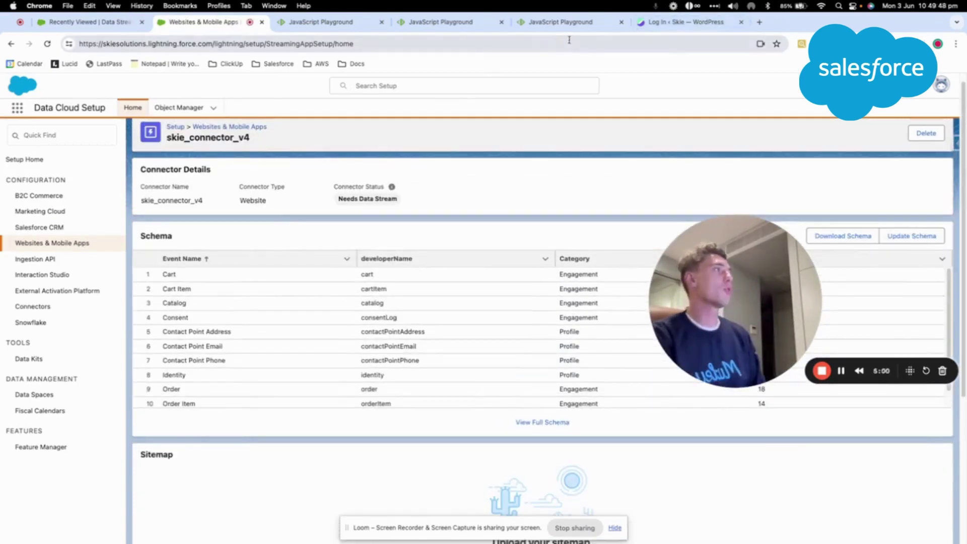
pyautogui.click(760, 22)
pyautogui.write('skie')
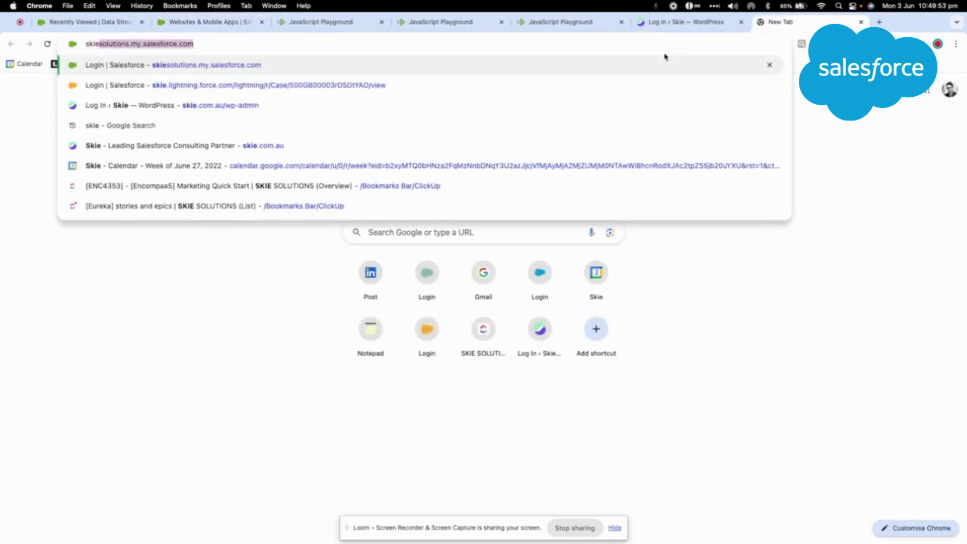
pyautogui.press('Return')
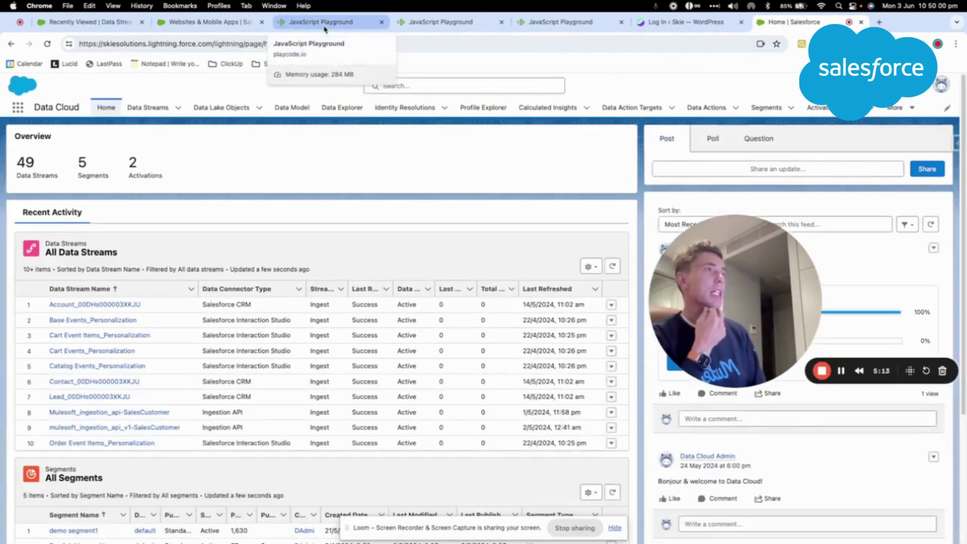
# Look over the sitemap listener code in script.js, then scroll through the skie_connector_v4 setup page.
pyautogui.click(324, 23)
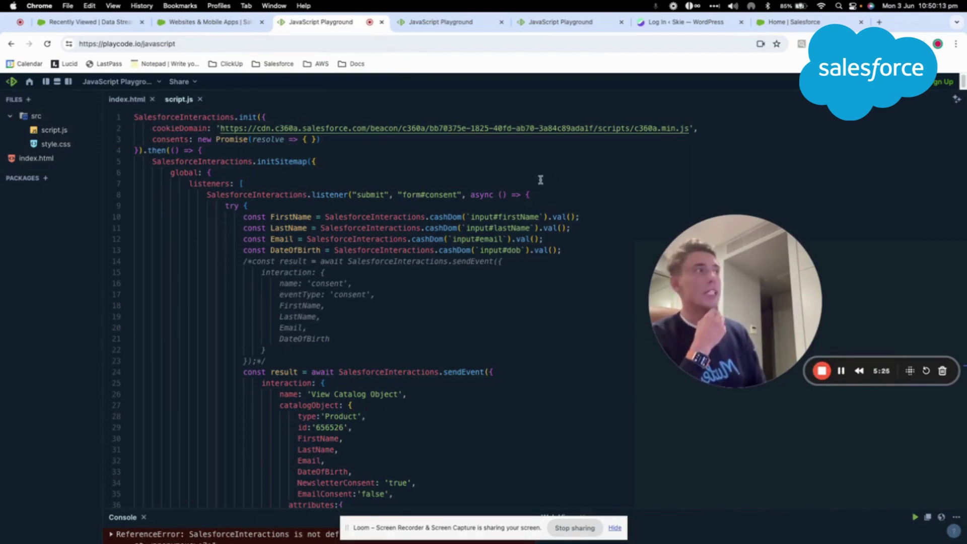
pyautogui.click(201, 19)
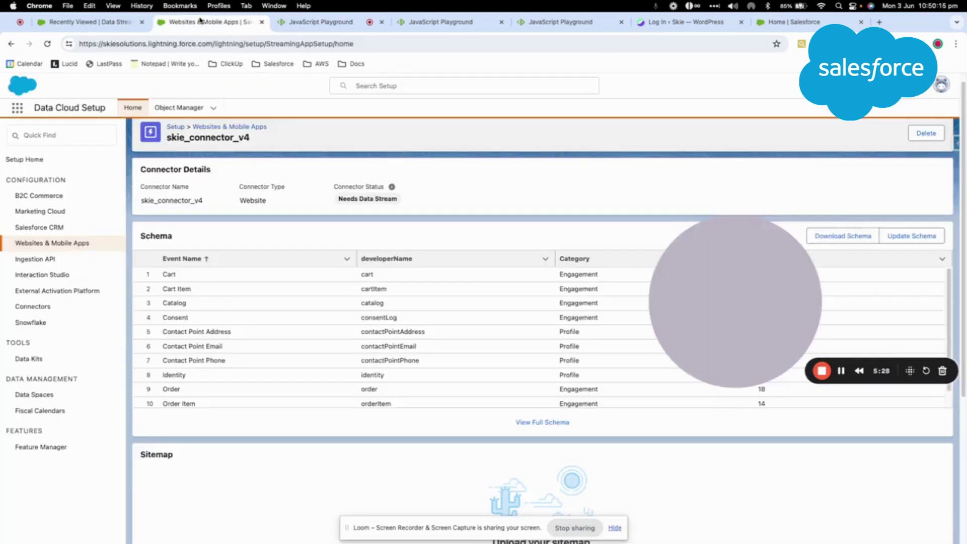
pyautogui.scroll(-5, 280, 422)
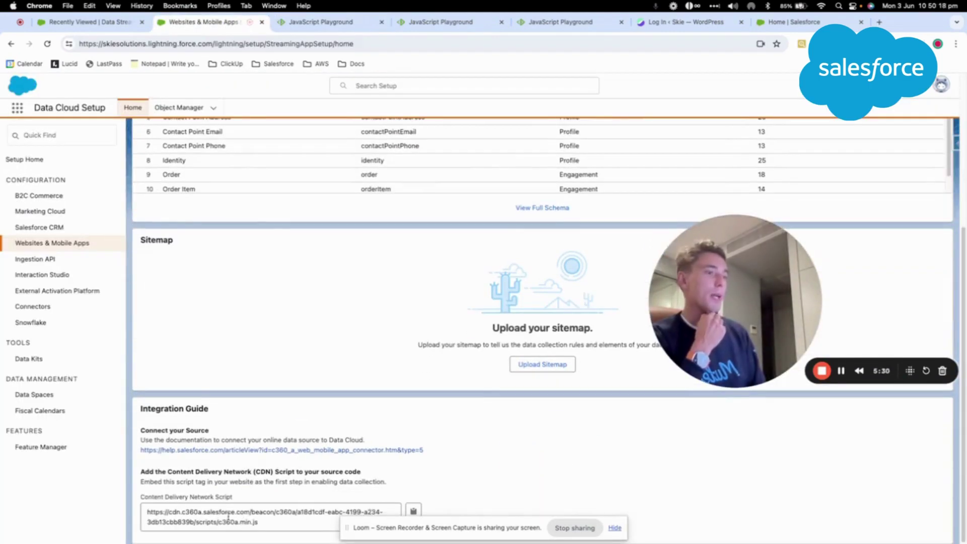
pyautogui.scroll(5, 248, 484)
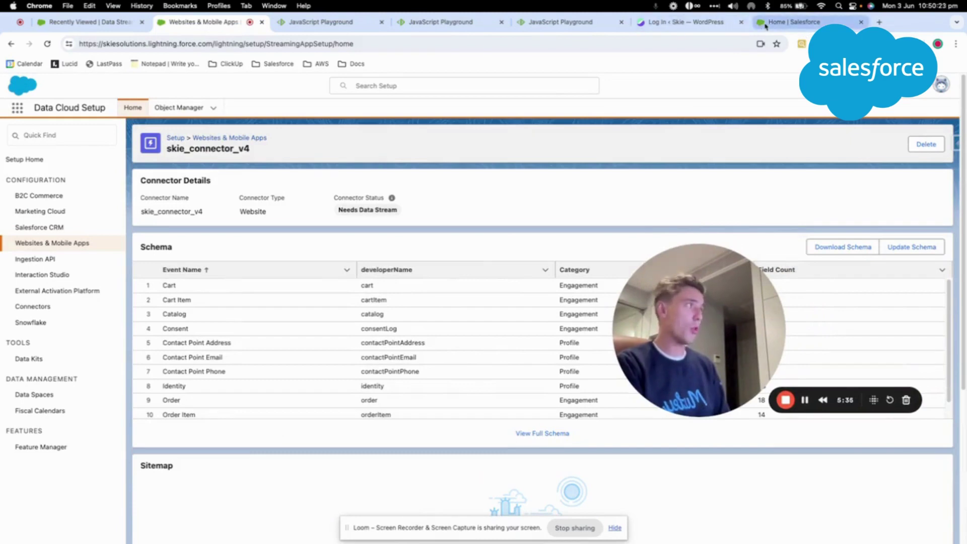
# Load the Skie homepage at skie.com.au in a new tab.
pyautogui.click(880, 22)
pyautogui.write('ski')
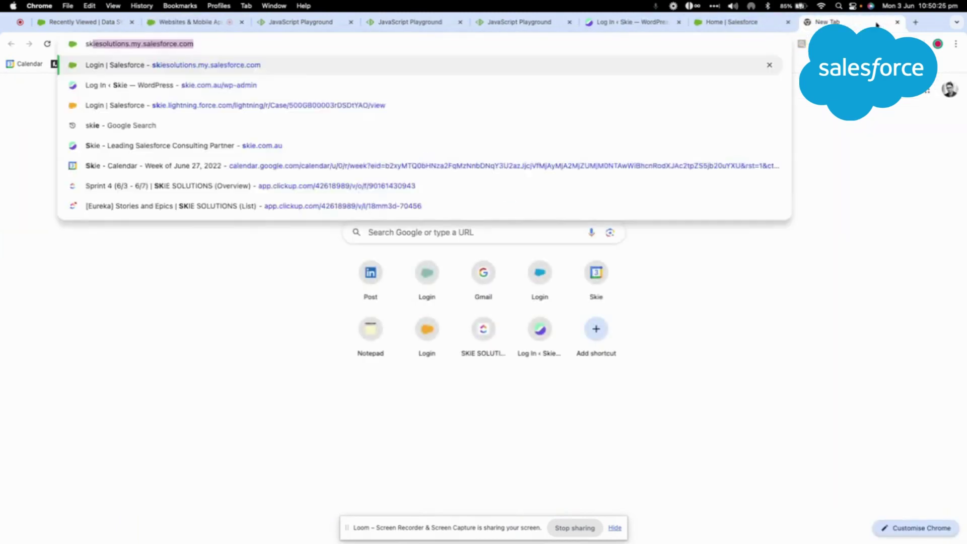
pyautogui.write('e.co')
pyautogui.press('Right')
pyautogui.press('BackSpace')
pyautogui.press('BackSpace')
pyautogui.press('BackSpace')
pyautogui.press('BackSpace')
pyautogui.press('BackSpace')
pyautogui.press('BackSpace')
pyautogui.press('BackSpace')
pyautogui.press('BackSpace')
pyautogui.press('BackSpace')
pyautogui.press('Return')
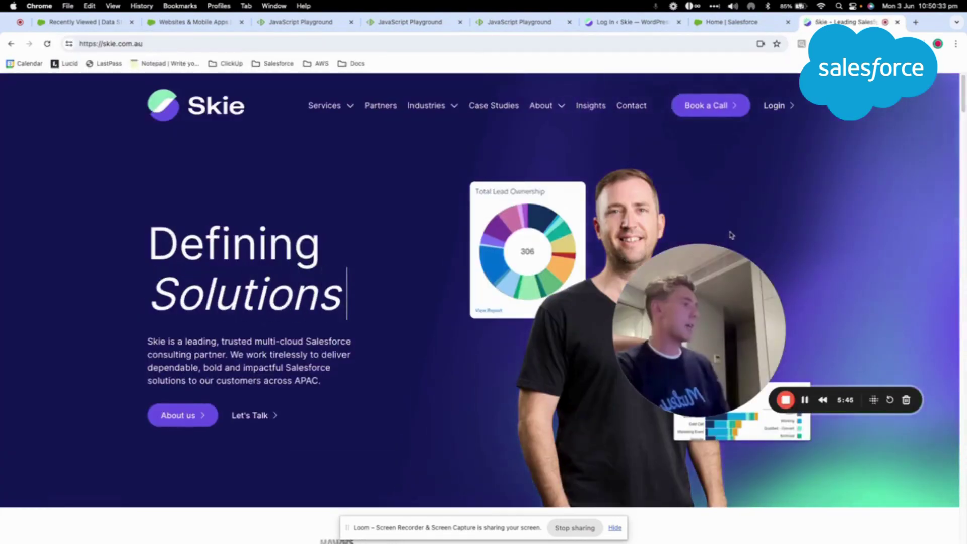
# Set the Sitemap Editor extension's Product Type to Salesforce CDP Only.
pyautogui.click(873, 44)
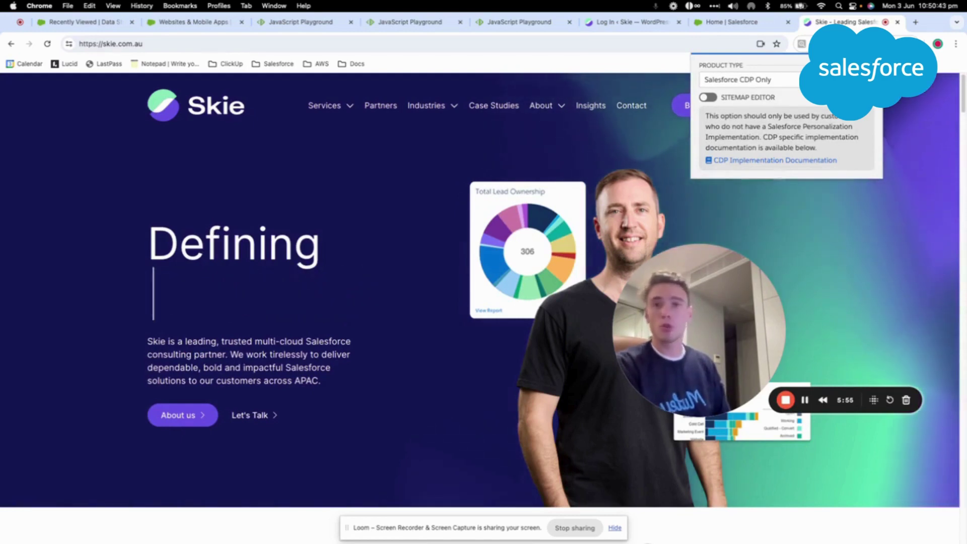
pyautogui.click(705, 80)
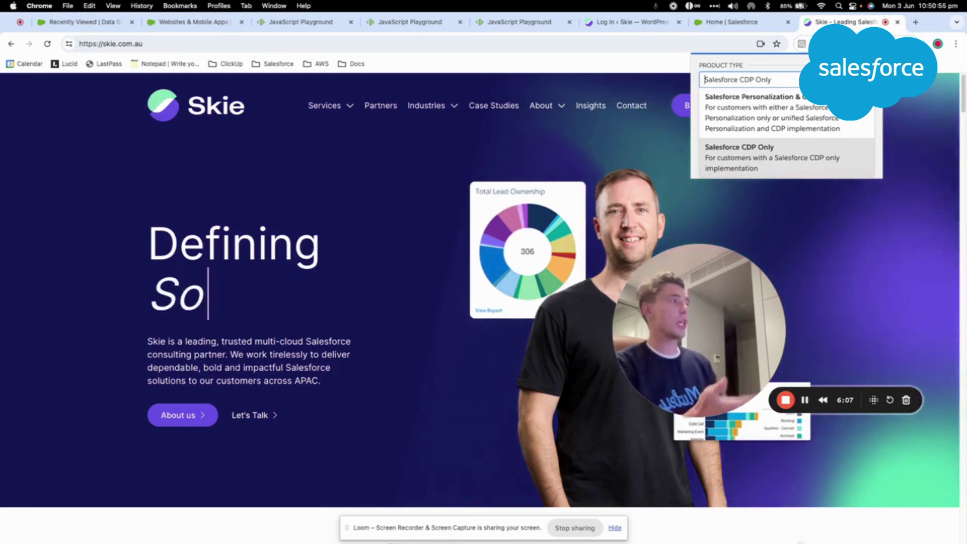
pyautogui.press('Return')
pyautogui.click(756, 79)
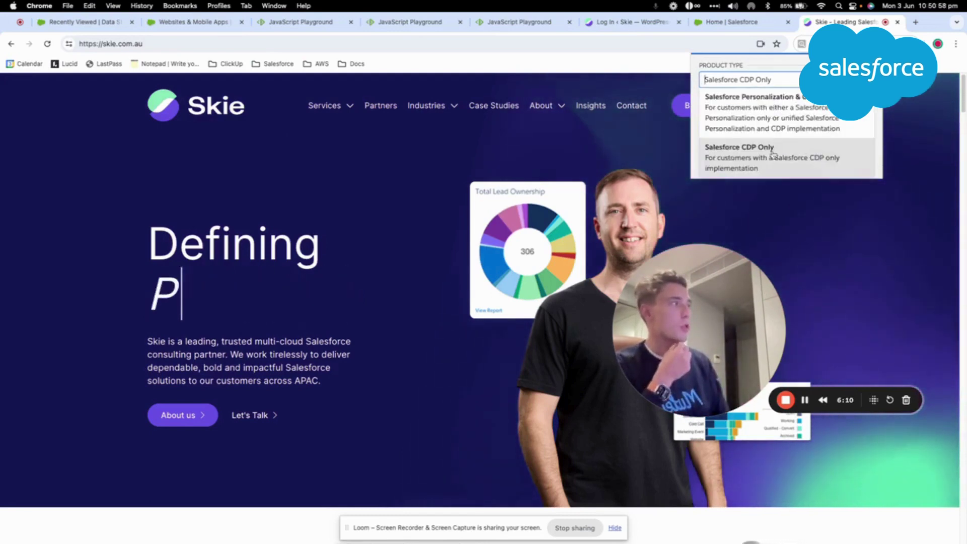
pyautogui.click(783, 89)
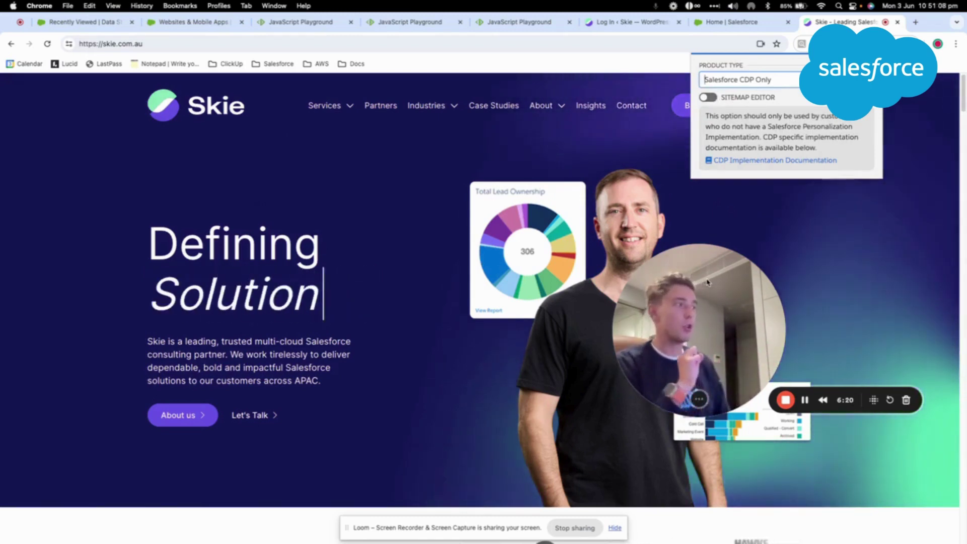
pyautogui.click(662, 277)
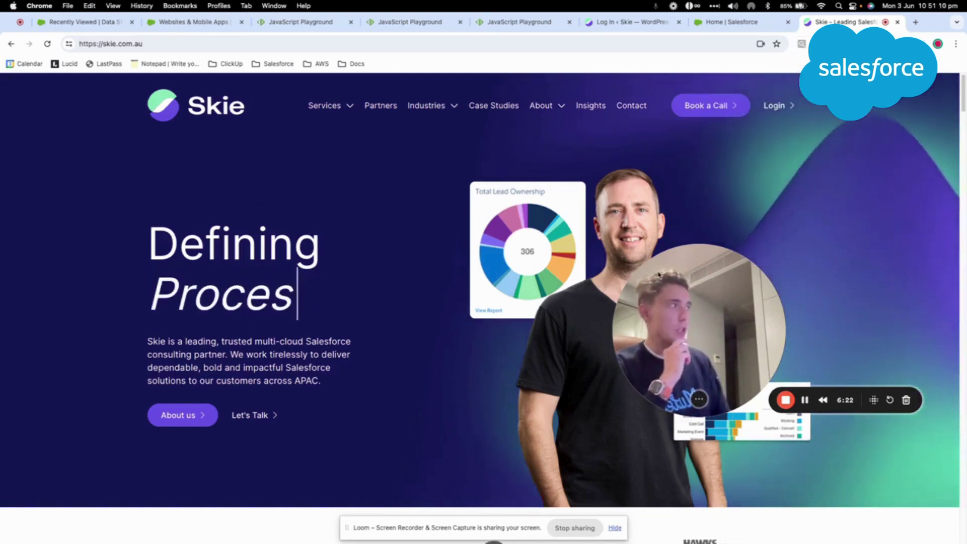
pyautogui.moveTo(662, 277); pyautogui.dragTo(314, 320)
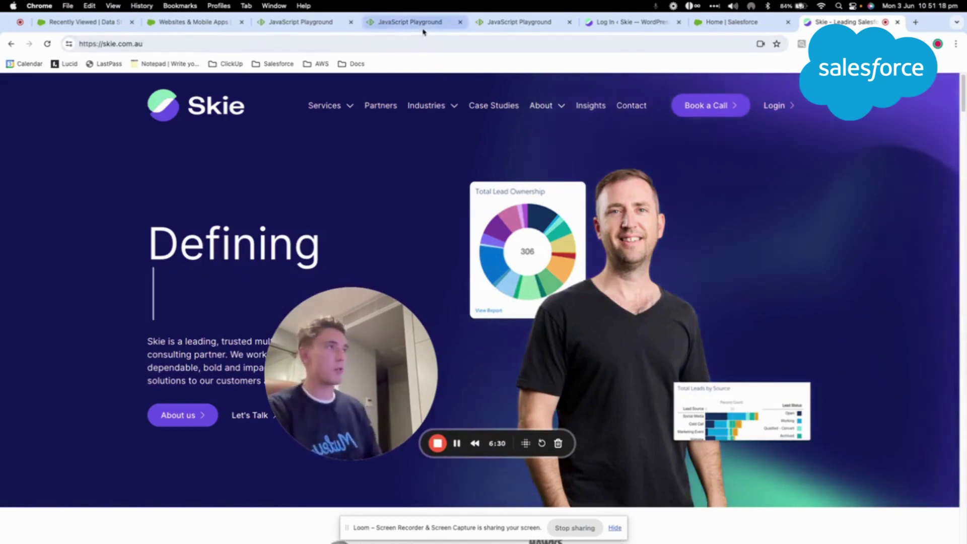
# Select all of the script.js sitemap code in the PlayCode playground to copy it.
pyautogui.click(262, 25)
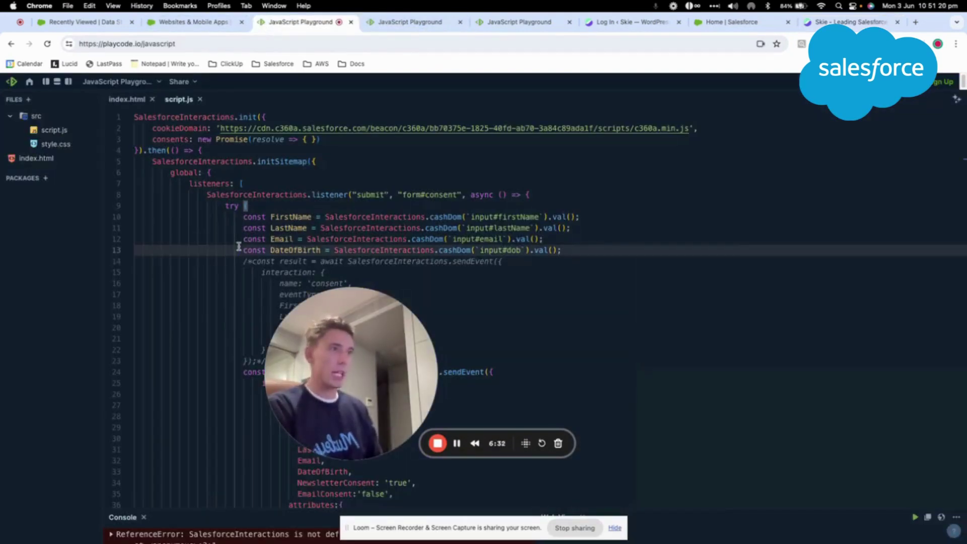
pyautogui.press('super+a')
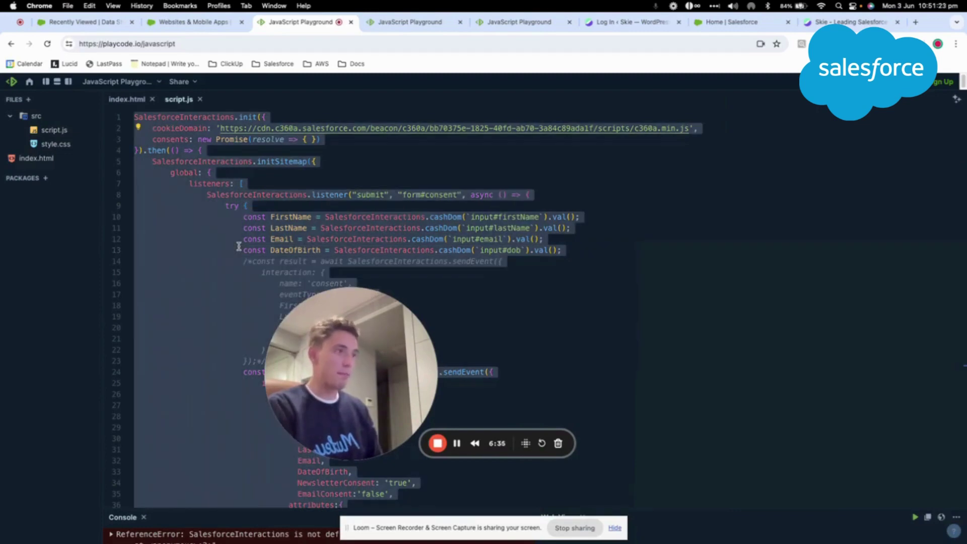
pyautogui.scroll(-10, 239, 246)
pyautogui.scroll(10, 240, 217)
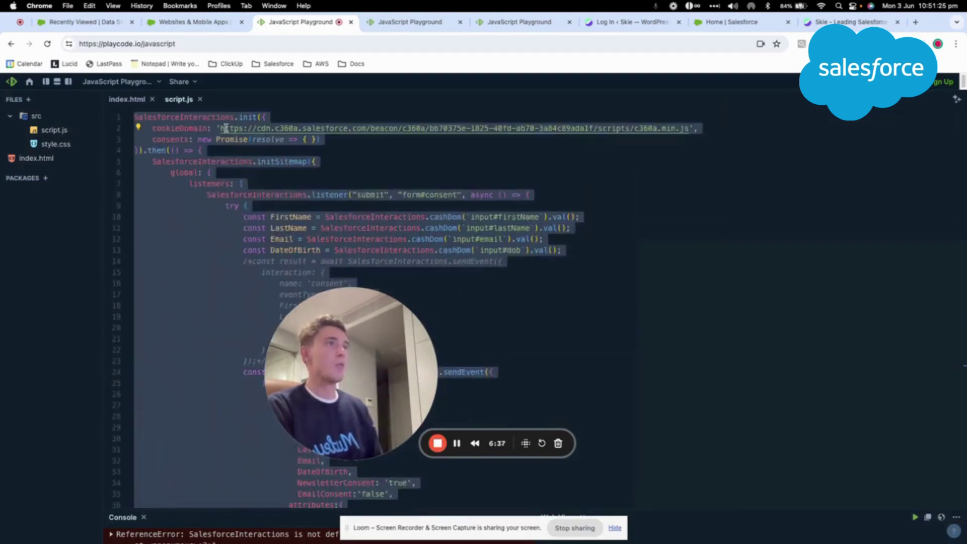
# Return to the skie_connector_v4 setup page and scroll down to its Sitemap section.
pyautogui.click(191, 22)
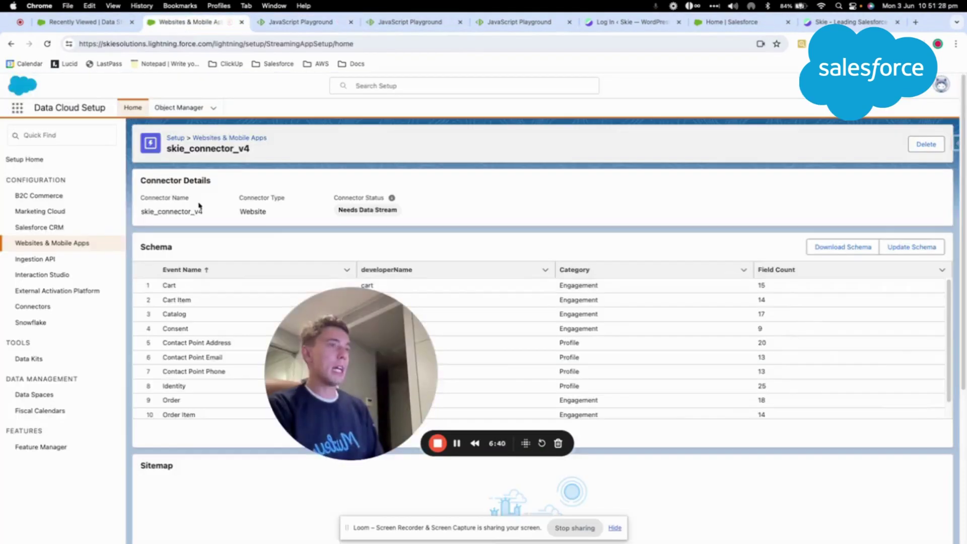
pyautogui.scroll(-5, 207, 241)
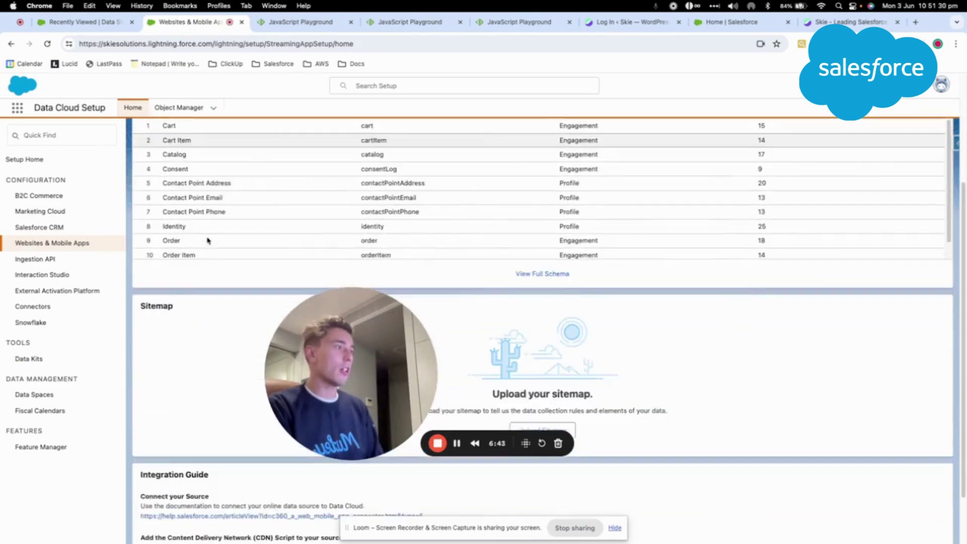
pyautogui.scroll(-2, 207, 241)
# Paste the script.js sitemap code into Upload Sitemap and save it to skie_connector_v4.
pyautogui.click(554, 369)
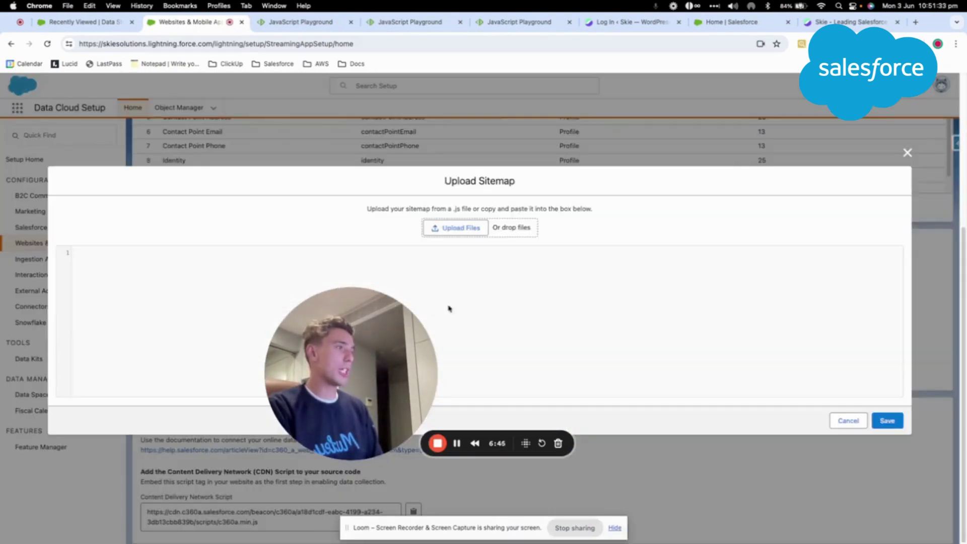
pyautogui.press('super+v')
pyautogui.scroll(6, 596, 393)
pyautogui.click(888, 421)
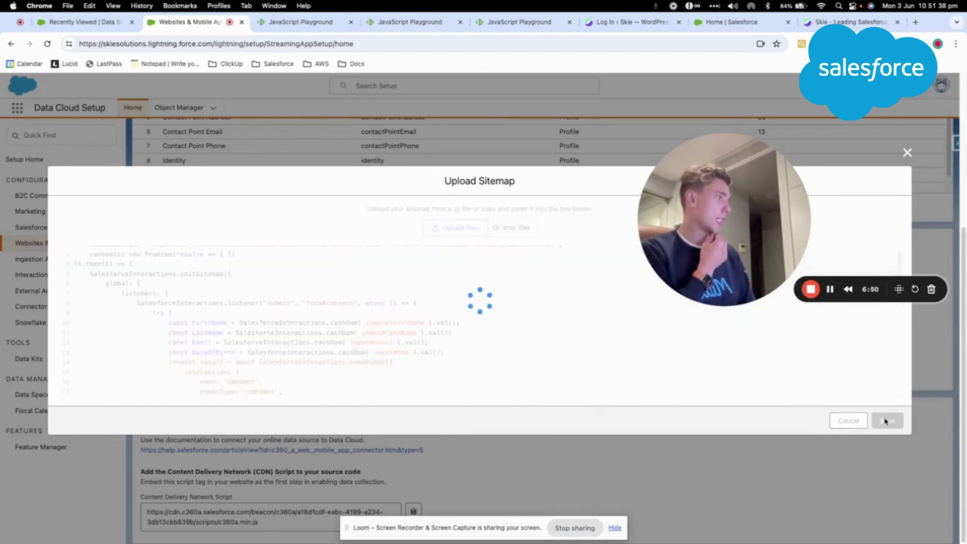
pyautogui.scroll(2, 417, 422)
pyautogui.scroll(5, 471, 372)
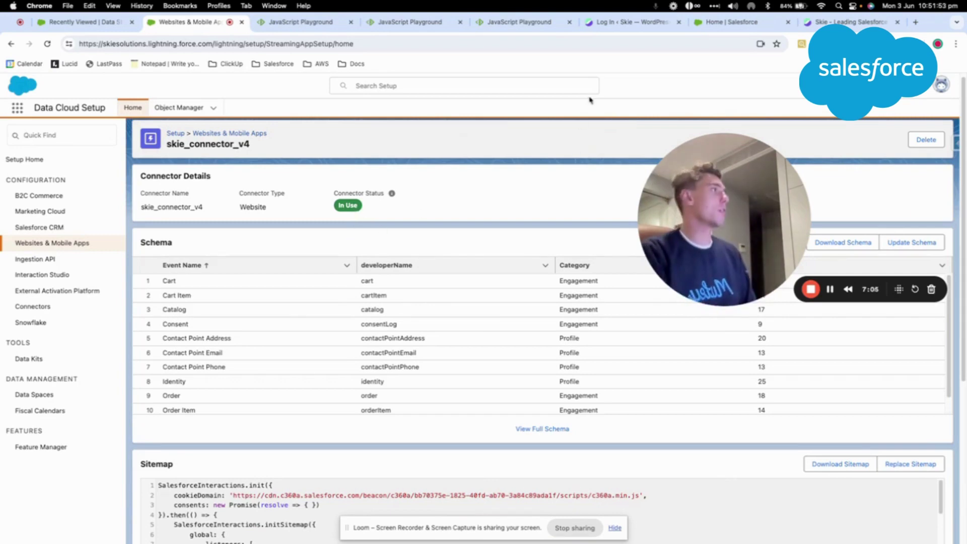
# On the Skie site, visit Services > Managed Services, then Industries > Property & Real Estate.
pyautogui.press('super+9')
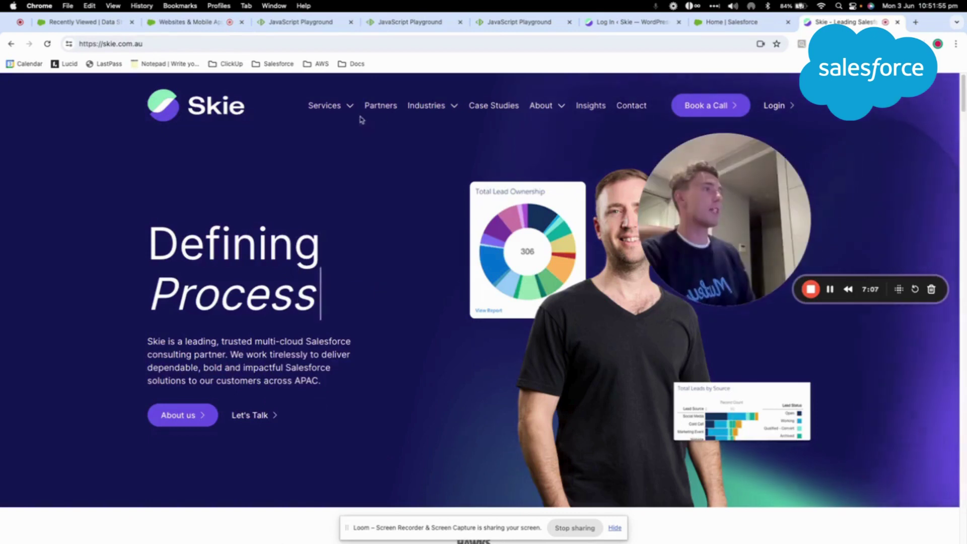
pyautogui.moveTo(356, 108)
pyautogui.click(348, 157)
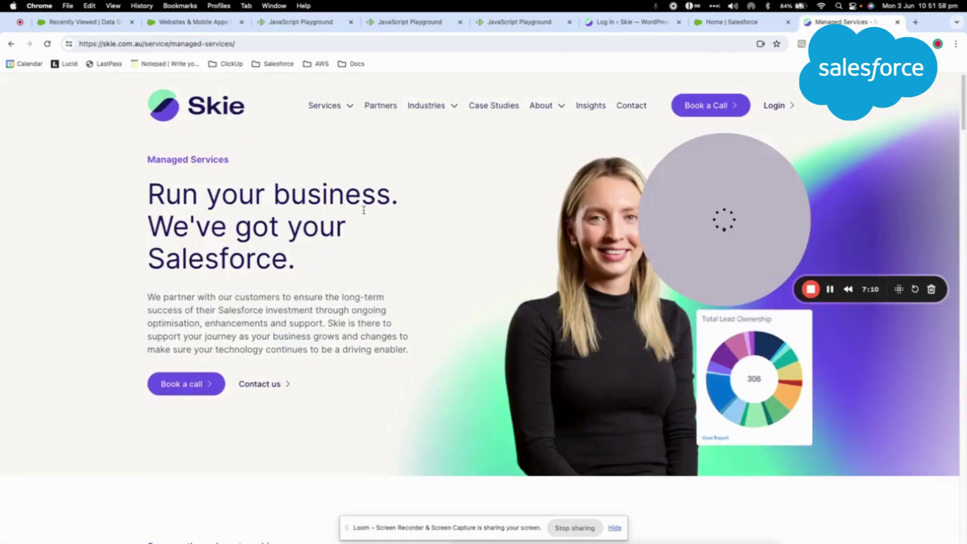
pyautogui.moveTo(443, 114)
pyautogui.click(443, 135)
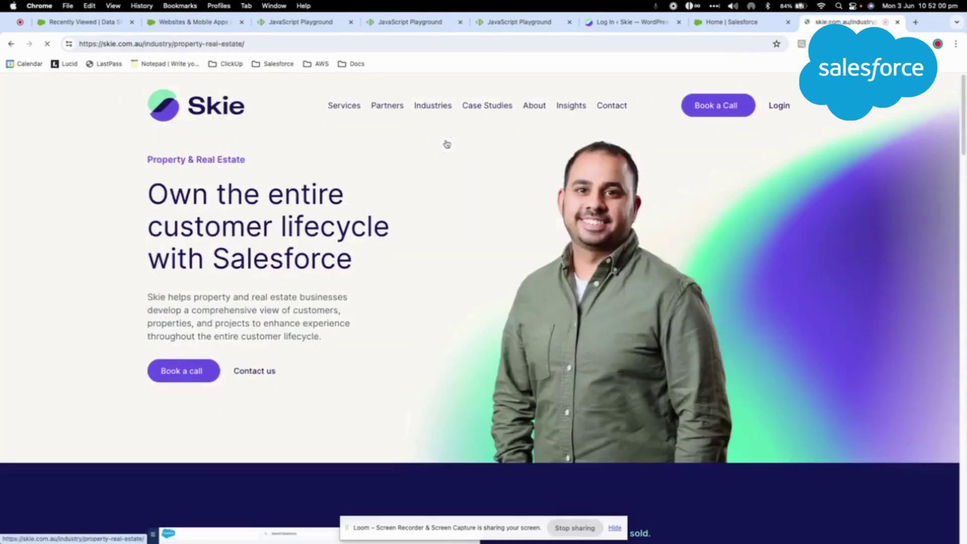
pyautogui.moveTo(755, 197); pyautogui.dragTo(540, 244)
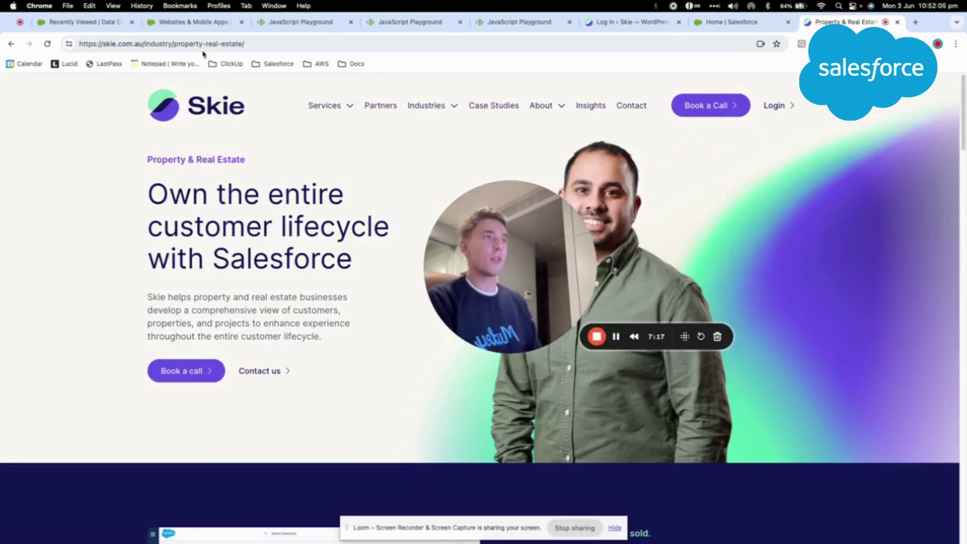
# Swap the data stream selection to the v1 contactPointEmail, Phone, Address, partyIdentification and Behavioral Events streams.
pyautogui.click(95, 26)
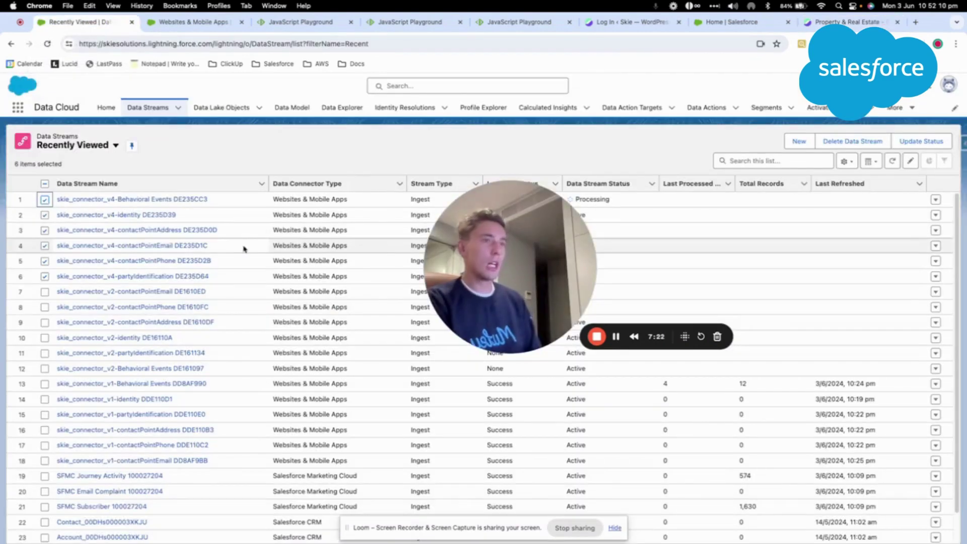
pyautogui.click(44, 184)
pyautogui.scroll(-1, 45, 378)
pyautogui.click(45, 449)
pyautogui.click(45, 433)
pyautogui.click(45, 417)
pyautogui.click(45, 402)
pyautogui.click(45, 371)
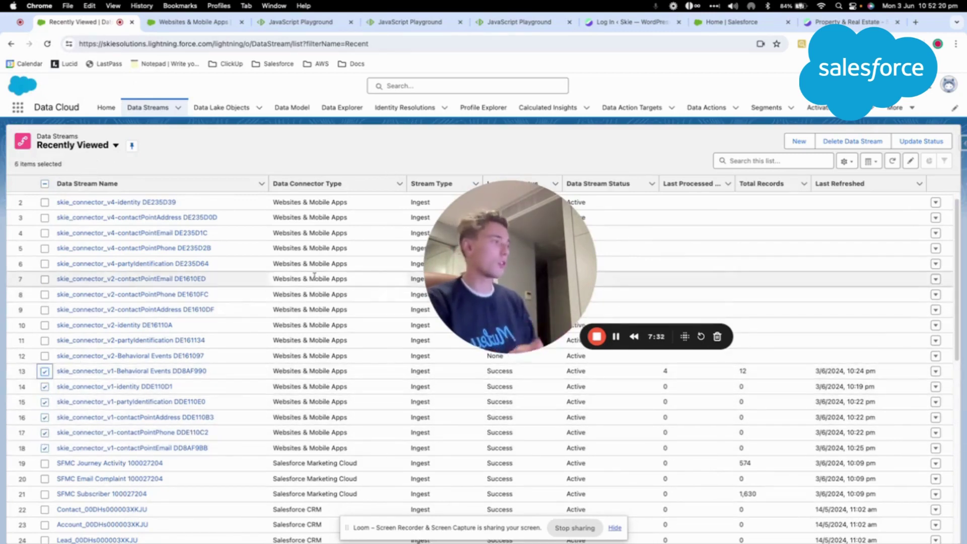
# Highlight the v1 Behavioral Events row values in the Data Streams list.
pyautogui.scroll(1, 414, 275)
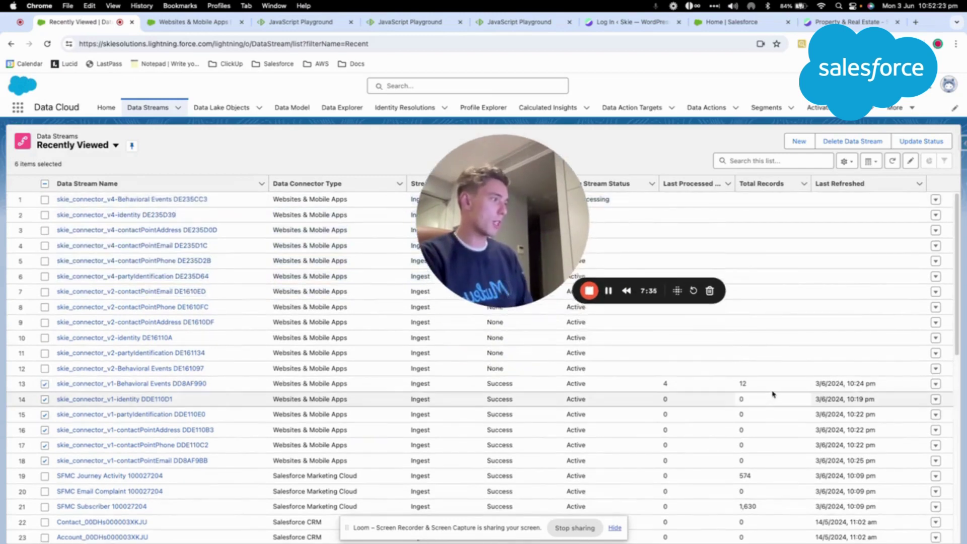
pyautogui.moveTo(487, 387); pyautogui.dragTo(98, 373)
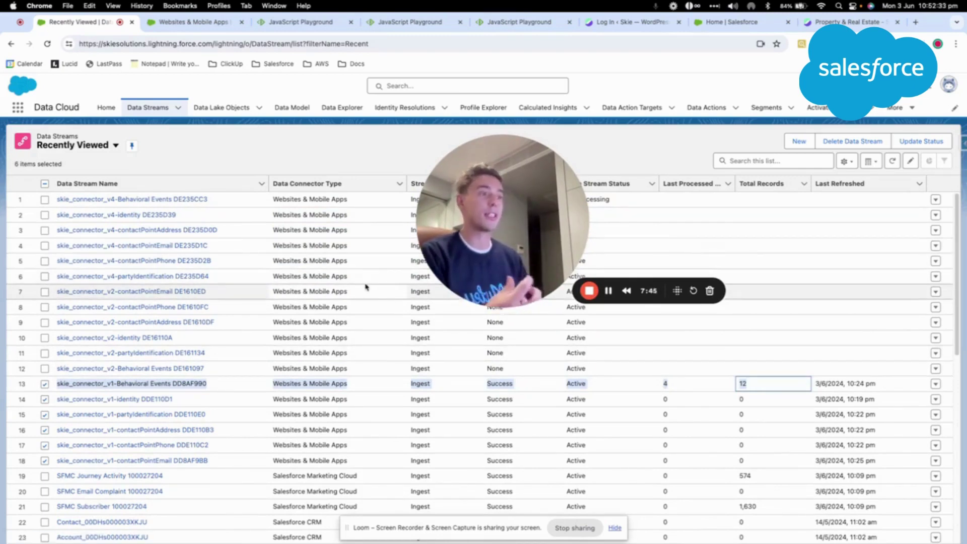
pyautogui.doubleClick(420, 383)
pyautogui.moveTo(459, 219); pyautogui.dragTo(522, 304)
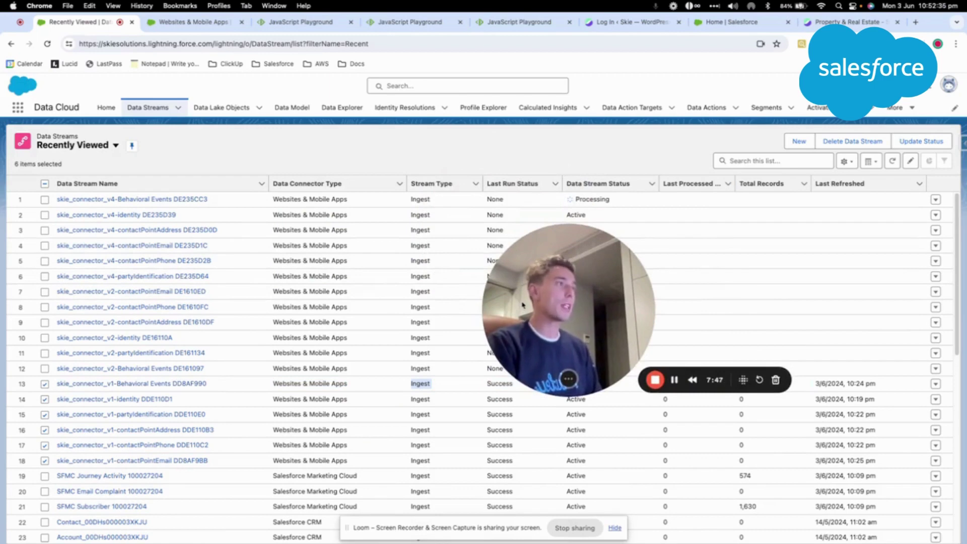
# In Profile Explorer, choose the default data space and list its unified individuals.
pyautogui.click(471, 114)
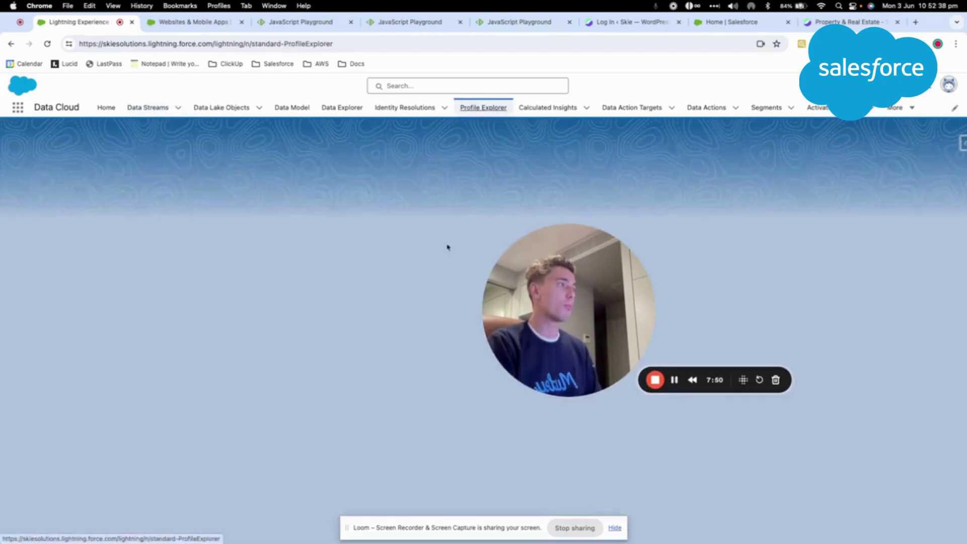
pyautogui.click(68, 180)
pyautogui.click(62, 201)
pyautogui.click(126, 184)
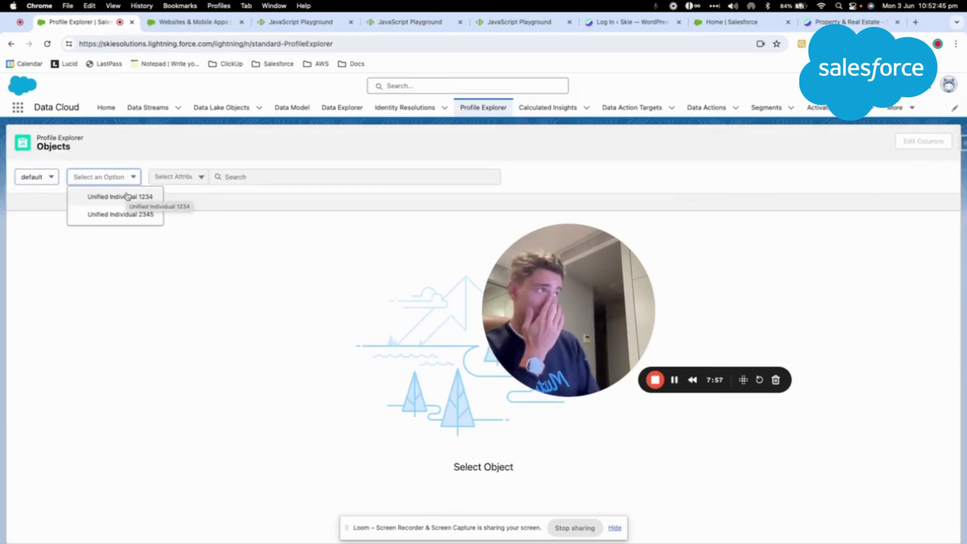
# In Data Explorer, set Object Type to Data Lake Object and browse the object list.
pyautogui.click(320, 104)
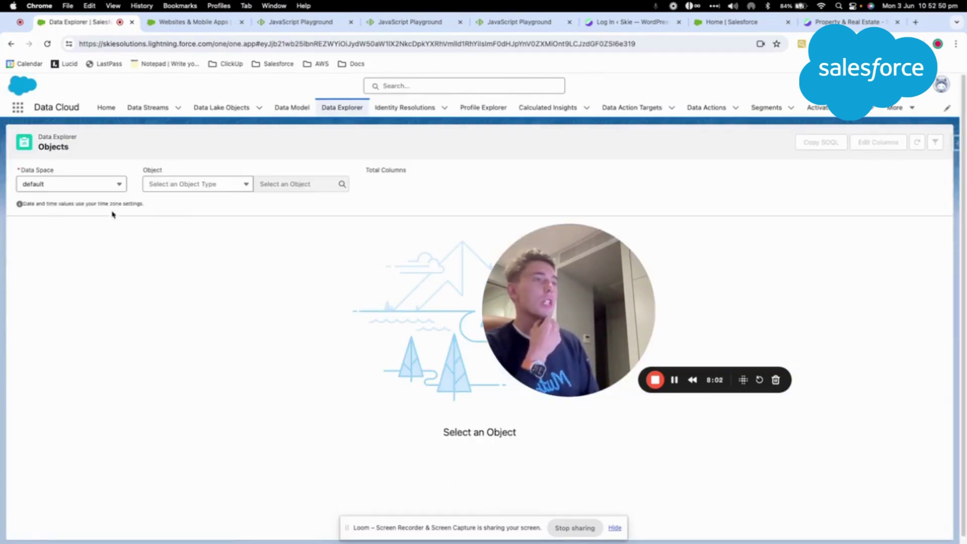
pyautogui.click(197, 185)
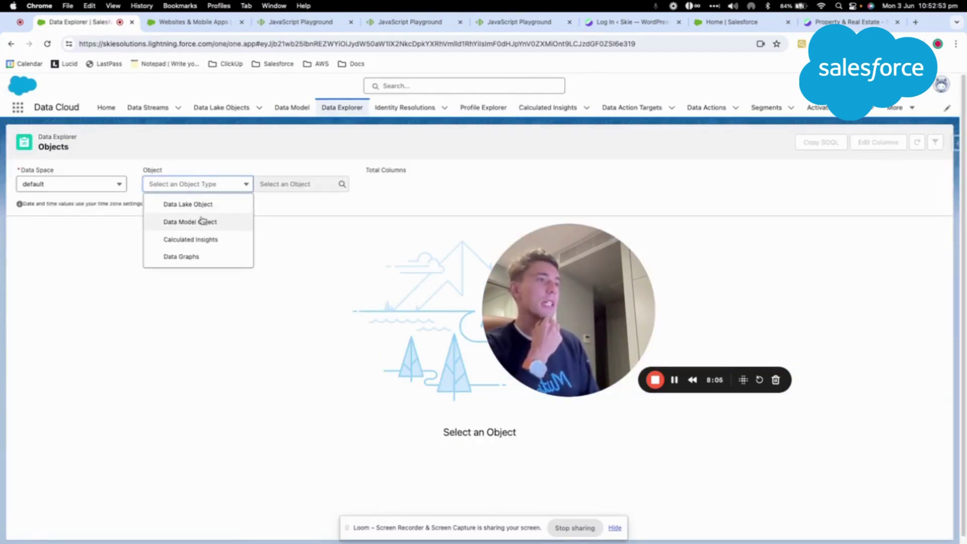
pyautogui.click(213, 207)
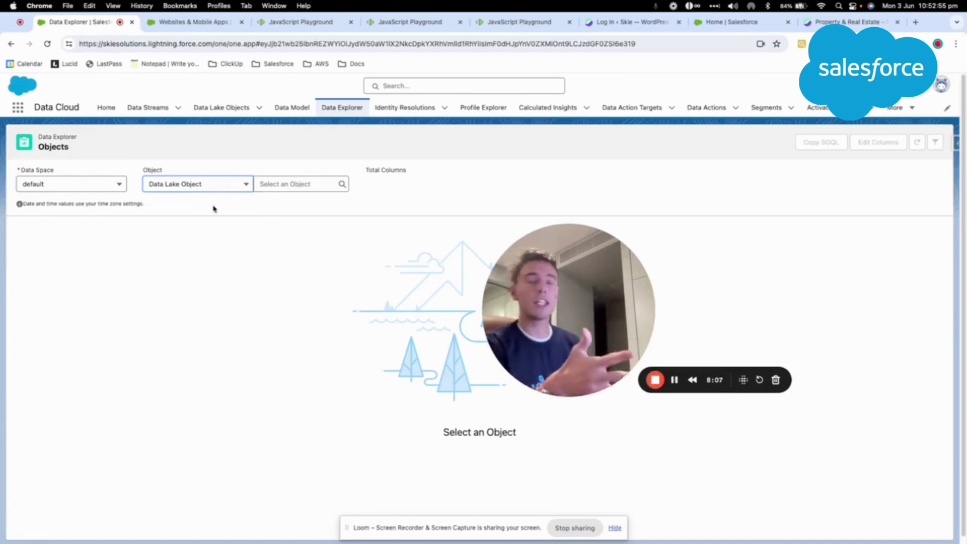
pyautogui.click(272, 185)
pyautogui.scroll(-10, 302, 302)
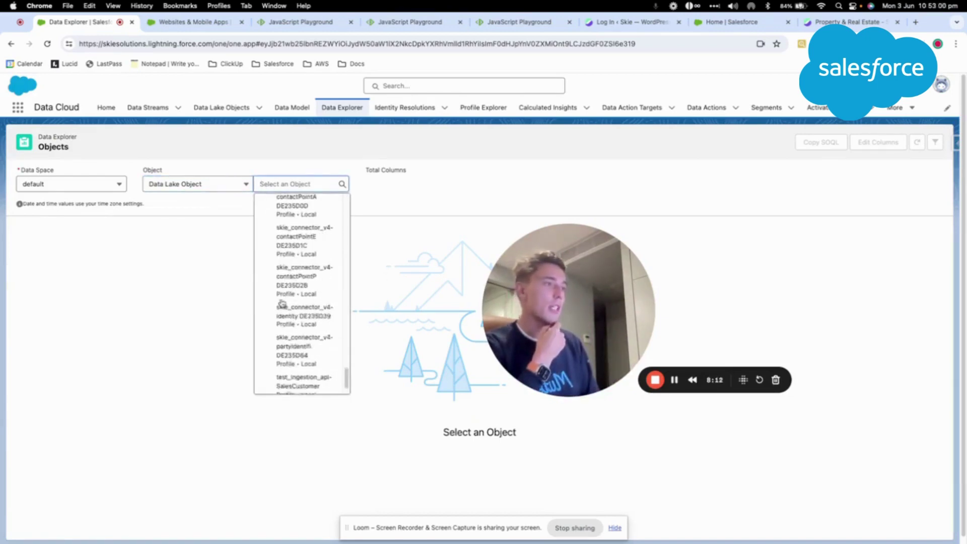
pyautogui.scroll(5, 312, 373)
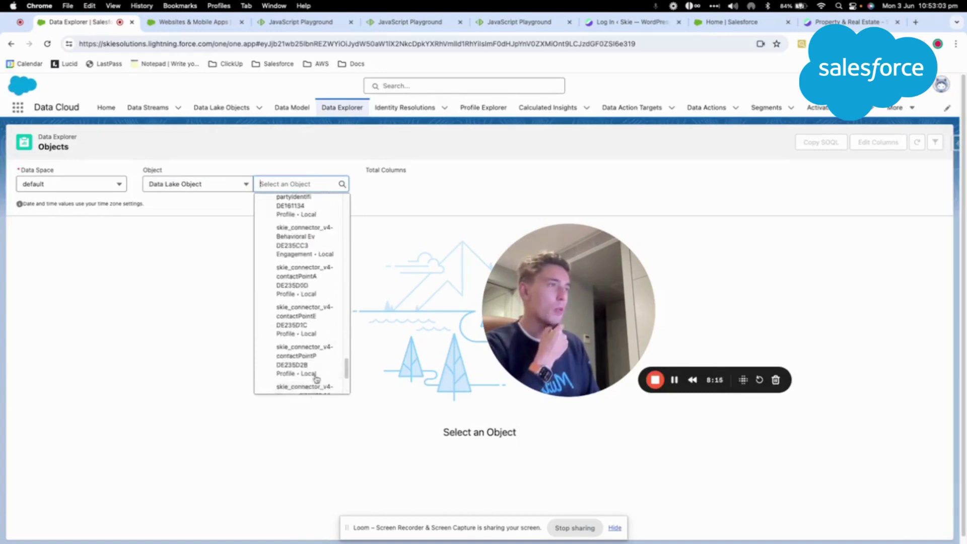
pyautogui.scroll(3, 316, 379)
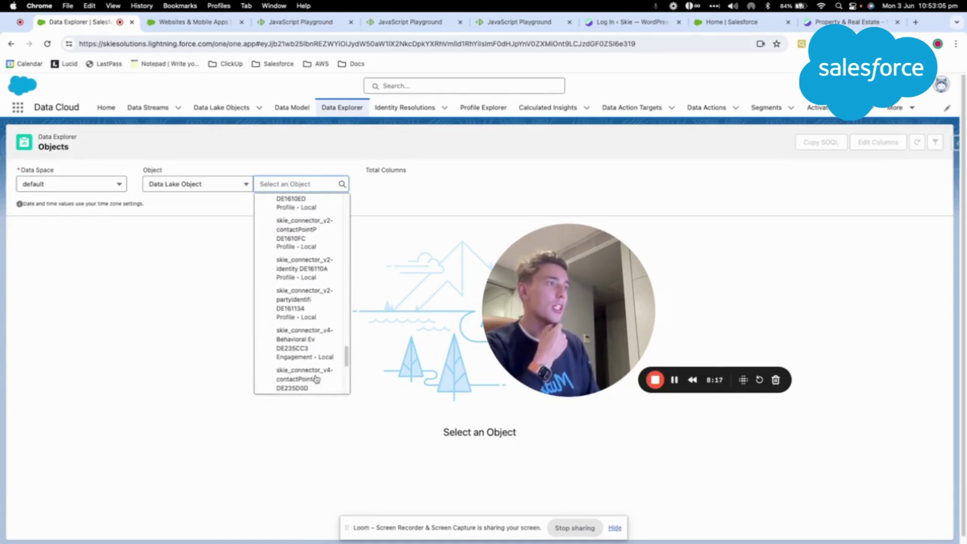
pyautogui.scroll(2, 316, 379)
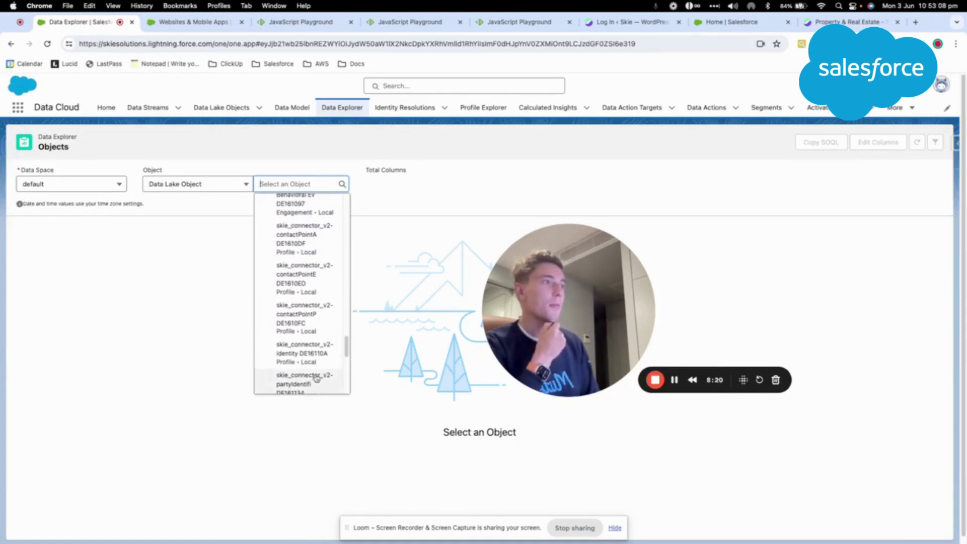
pyautogui.scroll(3, 317, 375)
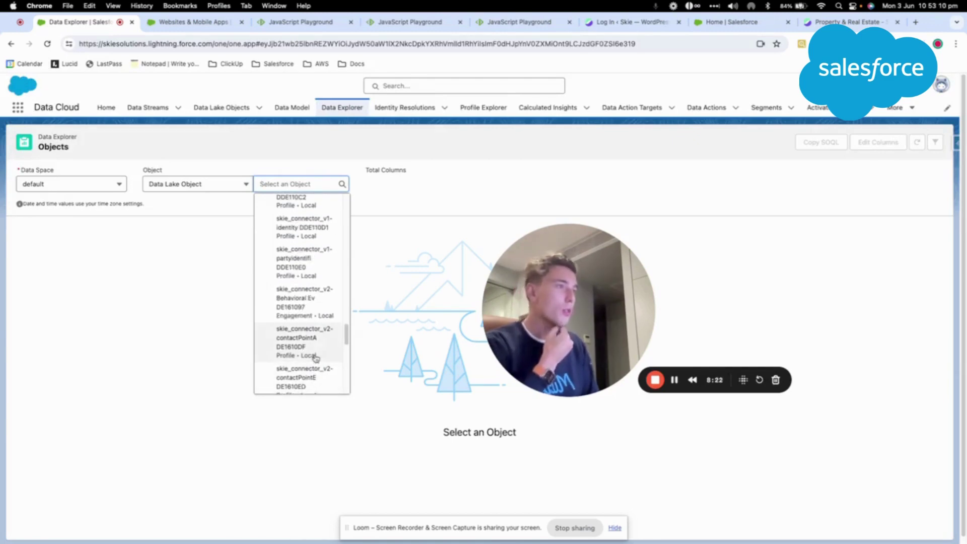
pyautogui.scroll(1, 310, 353)
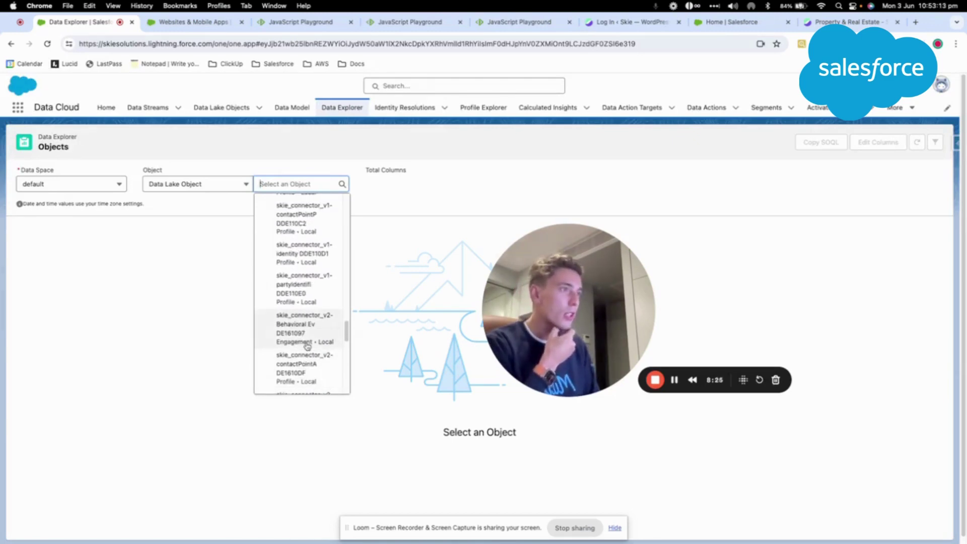
pyautogui.scroll(3, 307, 346)
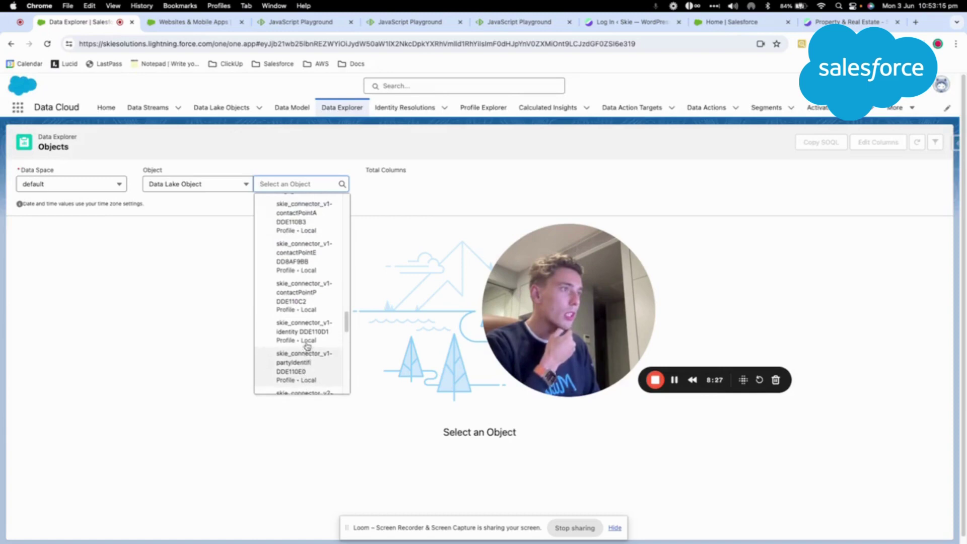
pyautogui.scroll(2, 307, 347)
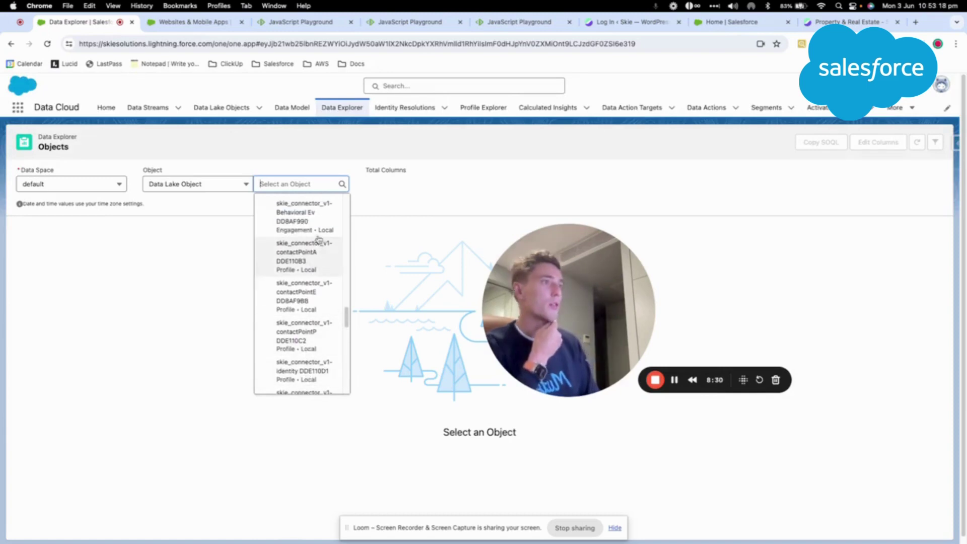
# Load the skie_connector_v1-Behavioral Ev DD8AF990 data lake object into Data Explorer's table.
pyautogui.click(320, 232)
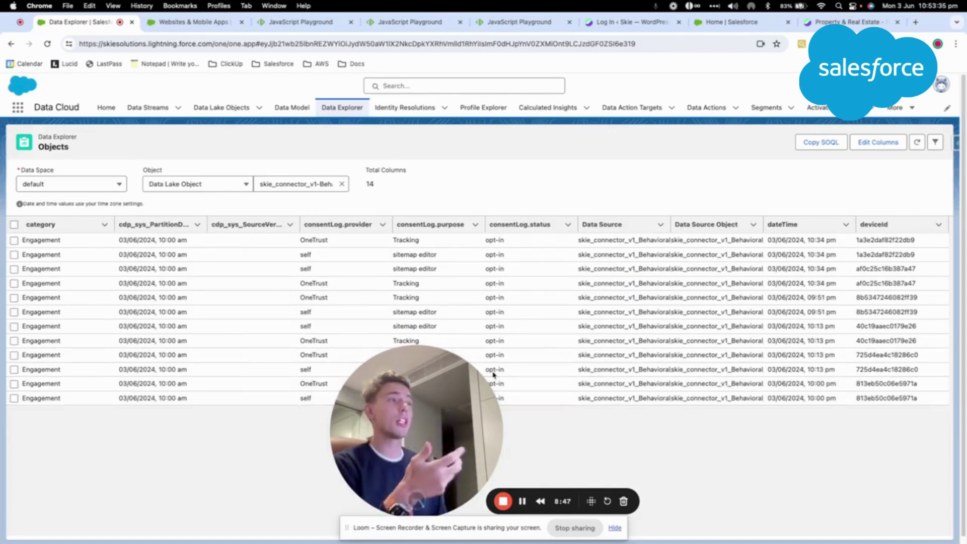
pyautogui.moveTo(478, 389); pyautogui.dragTo(426, 290)
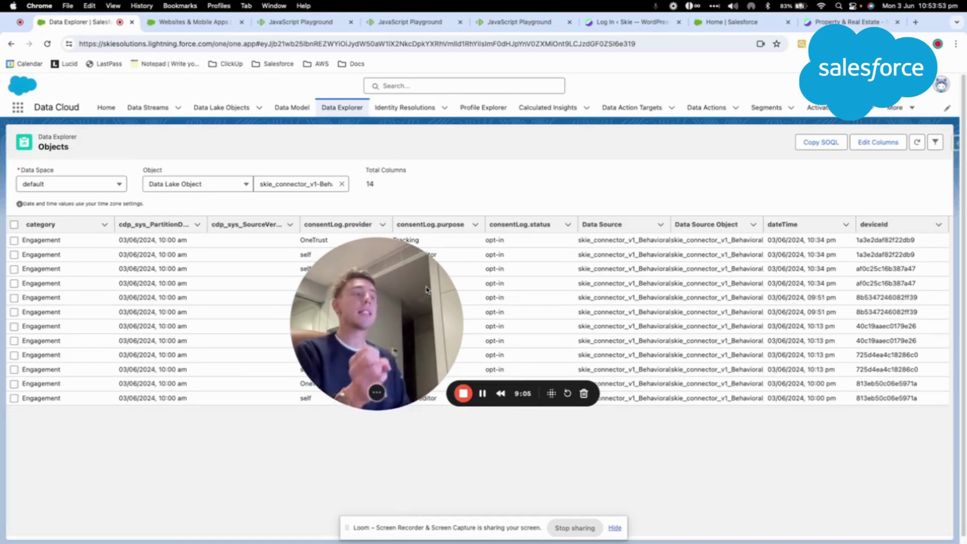
# Open the Behavioral Events data stream, start its Data Mapping and open Select Objects.
pyautogui.click(148, 107)
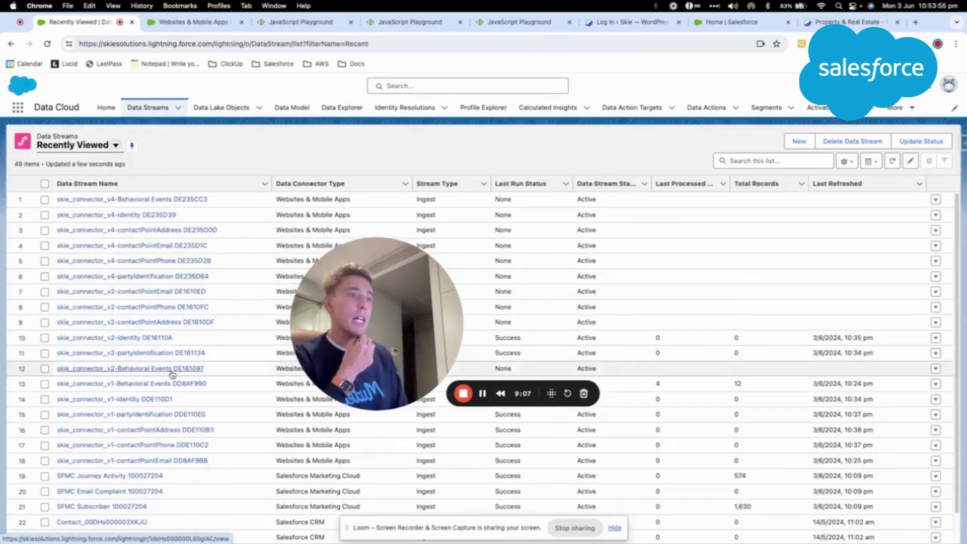
pyautogui.click(199, 364)
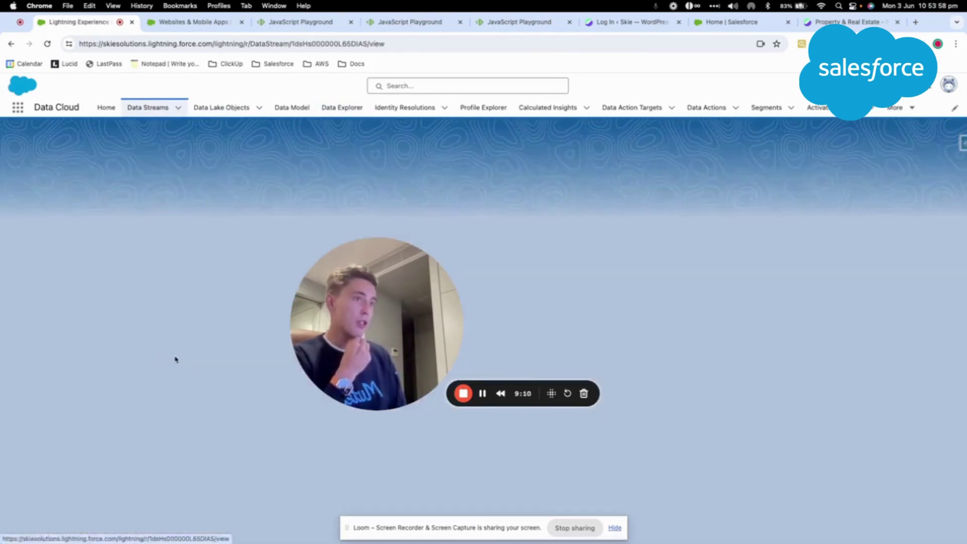
pyautogui.moveTo(386, 302); pyautogui.dragTo(153, 370)
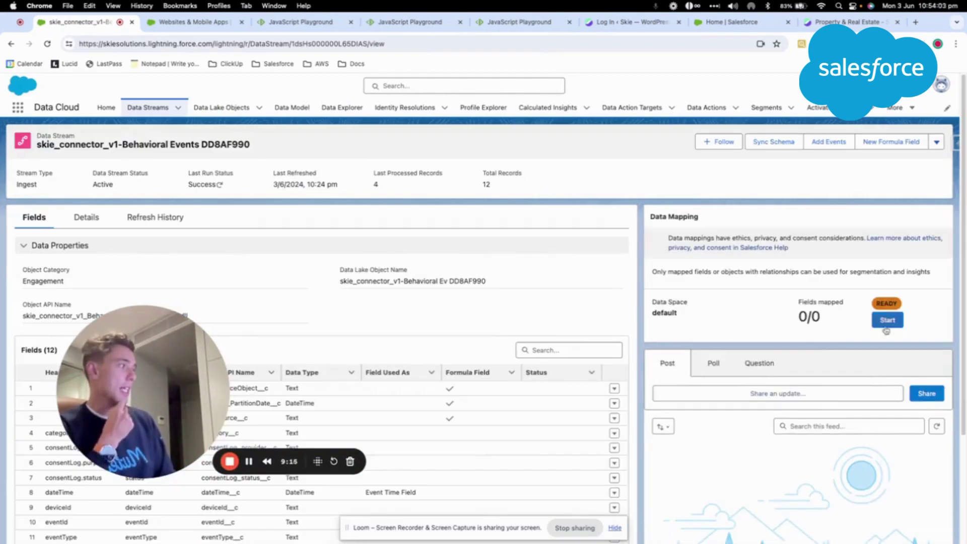
pyautogui.click(888, 320)
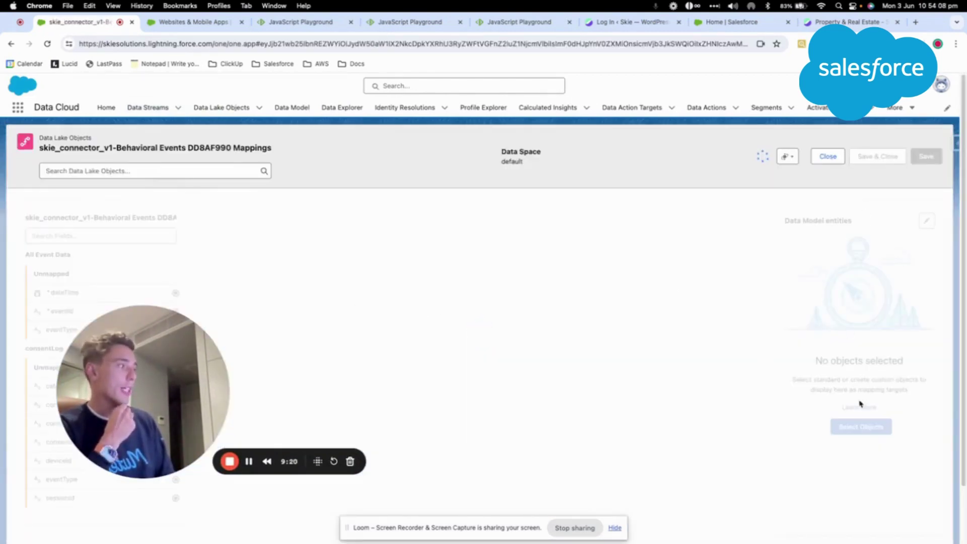
pyautogui.click(857, 427)
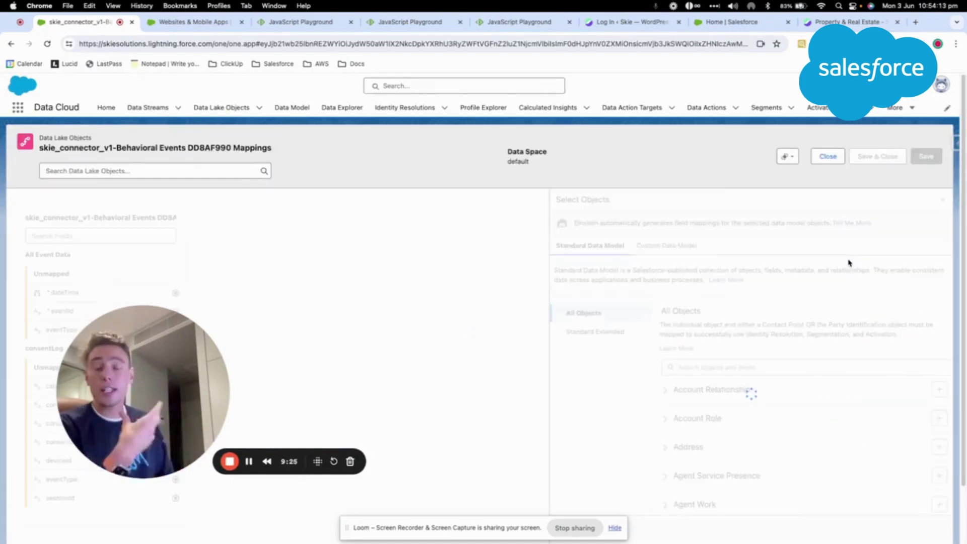
# Search the Standard Data Model objects for 'contact', 'individual', then 'email'.
pyautogui.scroll(-2, 804, 331)
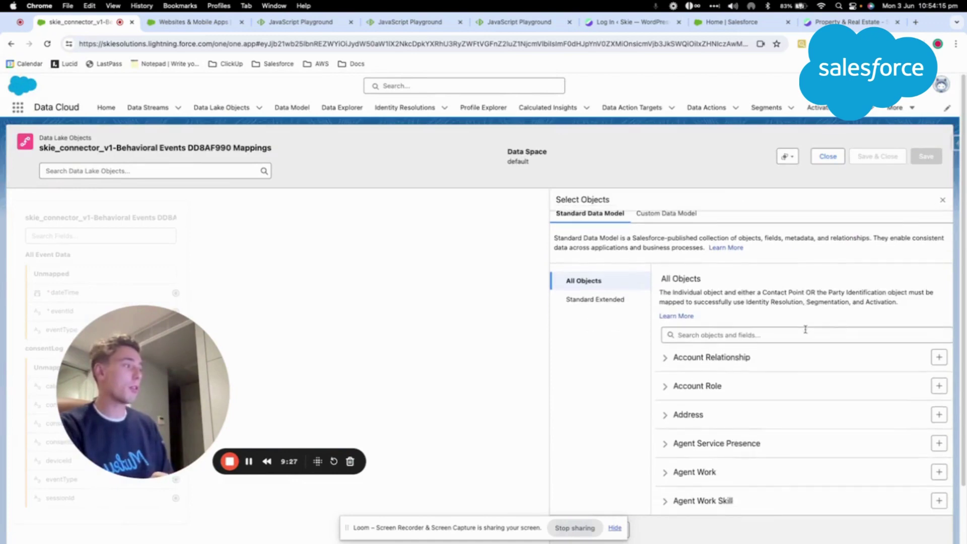
pyautogui.click(773, 335)
pyautogui.write('conta')
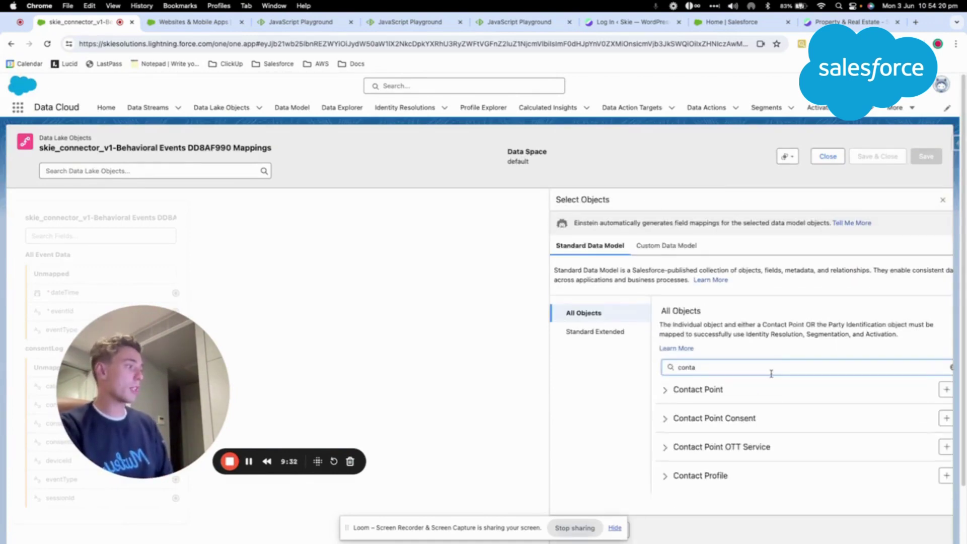
pyautogui.doubleClick(685, 367)
pyautogui.write('ind')
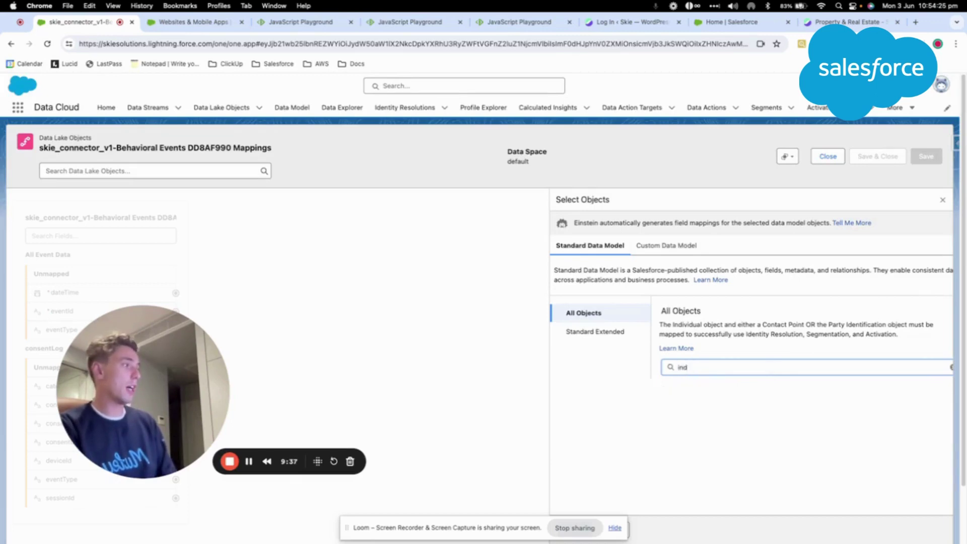
pyautogui.write('ico')
pyautogui.press('BackSpace')
pyautogui.press('BackSpace')
pyautogui.write('email')
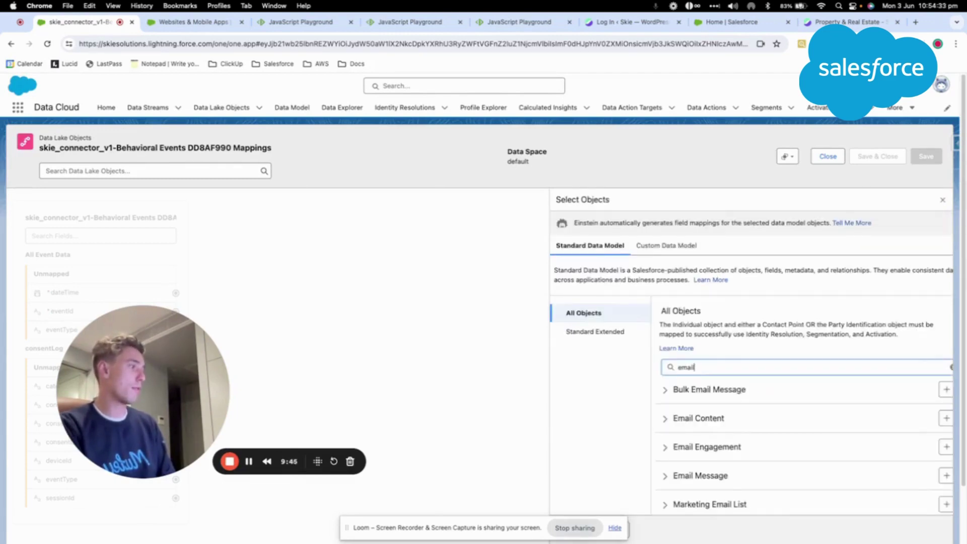
pyautogui.scroll(-1, 706, 440)
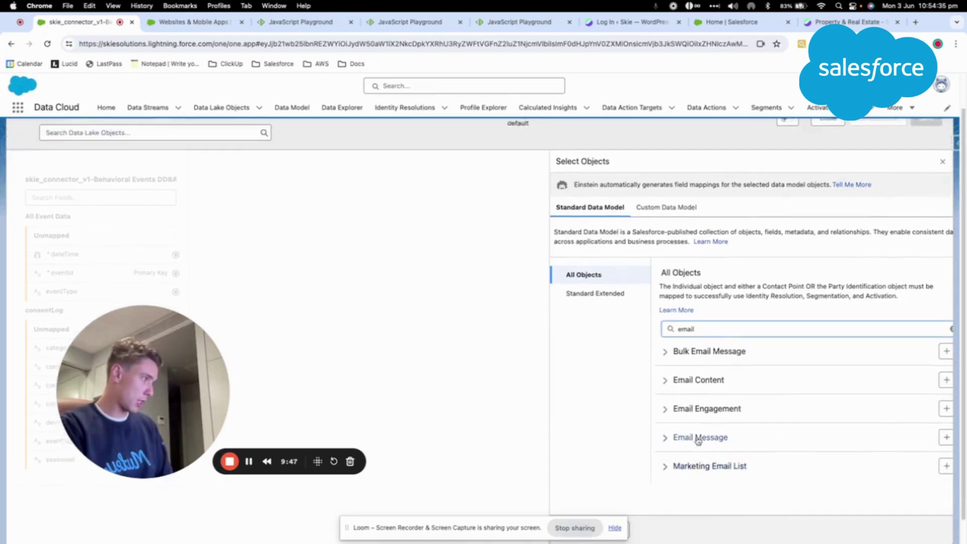
pyautogui.scroll(1, 696, 312)
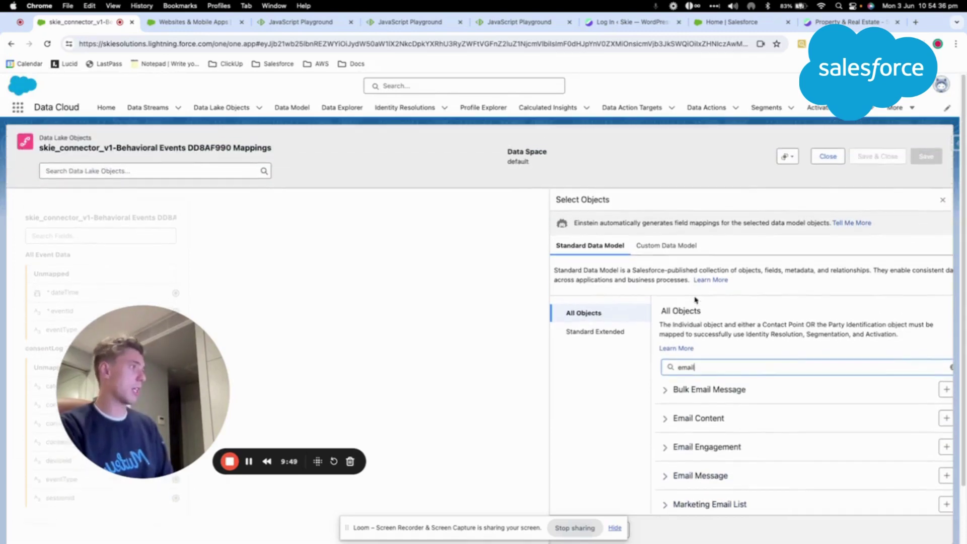
# Close the object picker unmapped and browse Identity Resolutions, Profile Explorer, Calculated Insights, Data Model and Data Explorer.
pyautogui.click(943, 203)
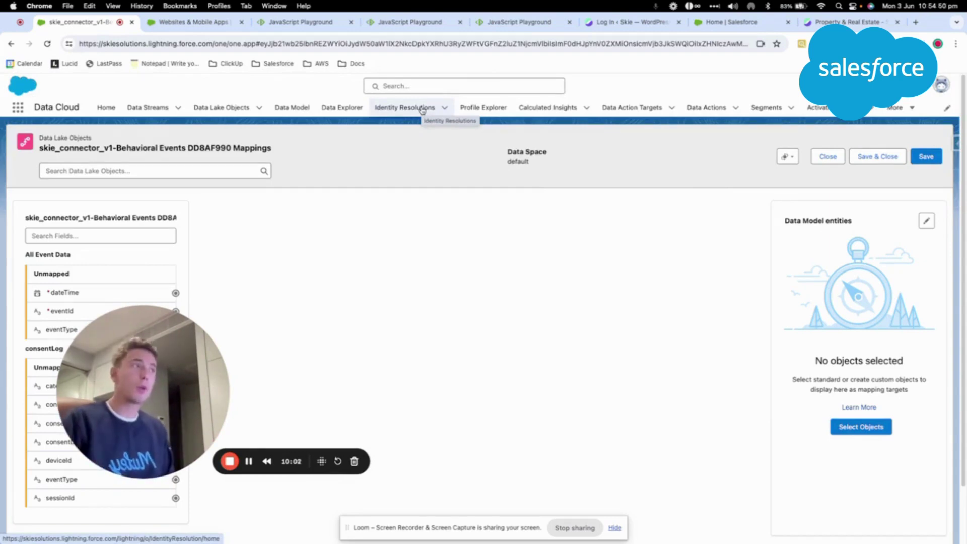
pyautogui.click(423, 108)
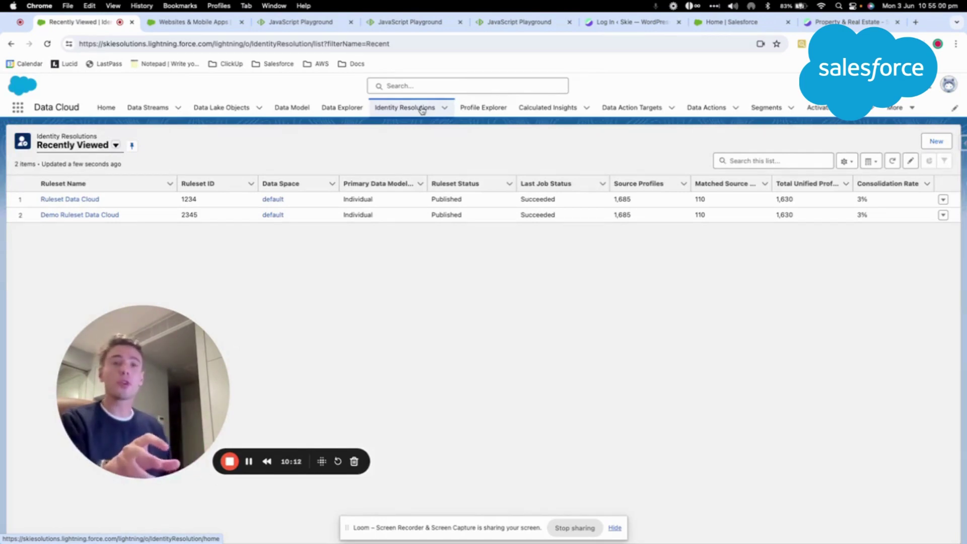
pyautogui.click(482, 108)
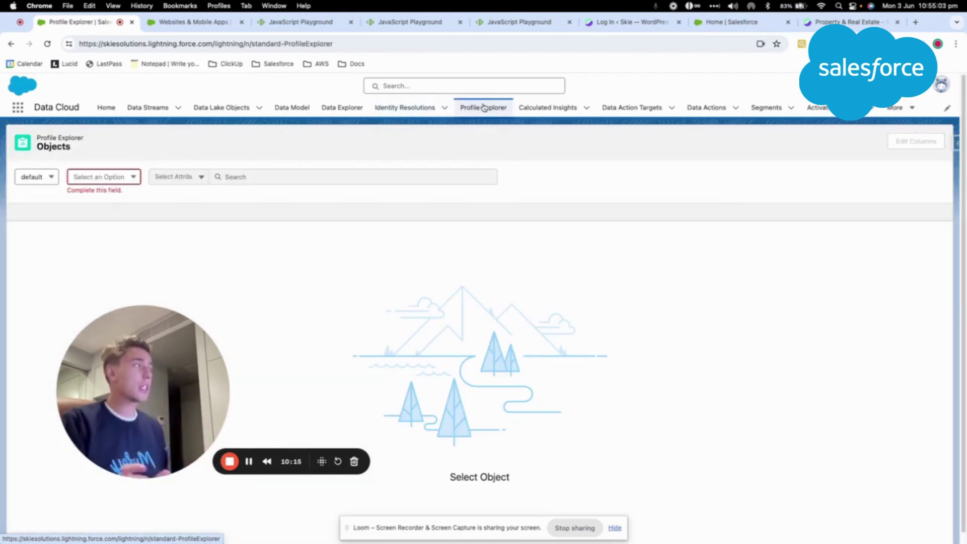
pyautogui.click(526, 109)
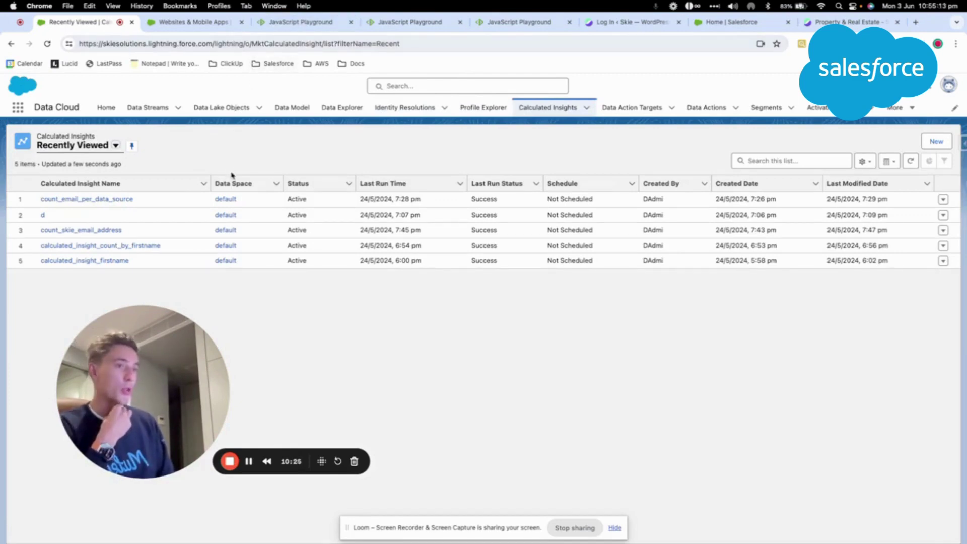
pyautogui.click(291, 111)
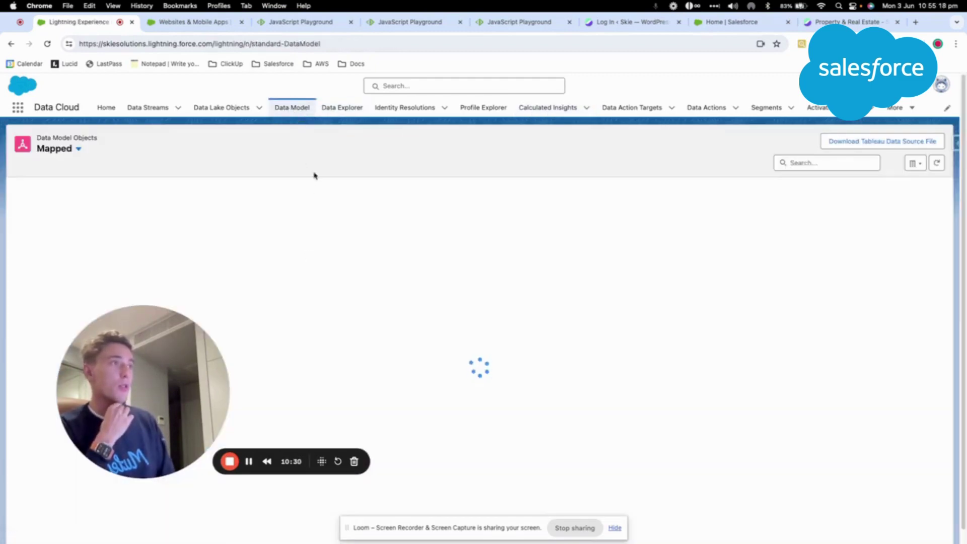
pyautogui.click(344, 108)
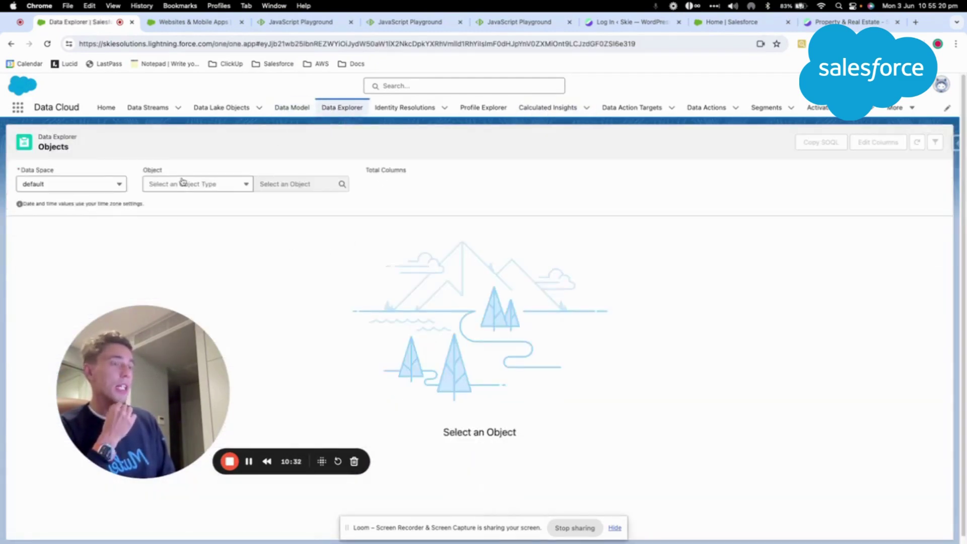
# Turn on the Sitemap Editor on the Skie Property & Real Estate page.
pyautogui.click(812, 23)
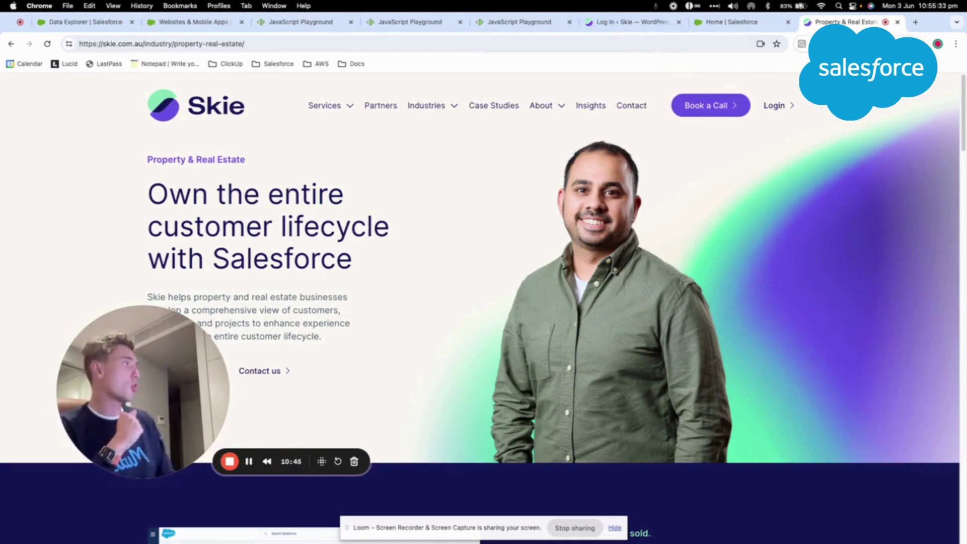
pyautogui.click(737, 97)
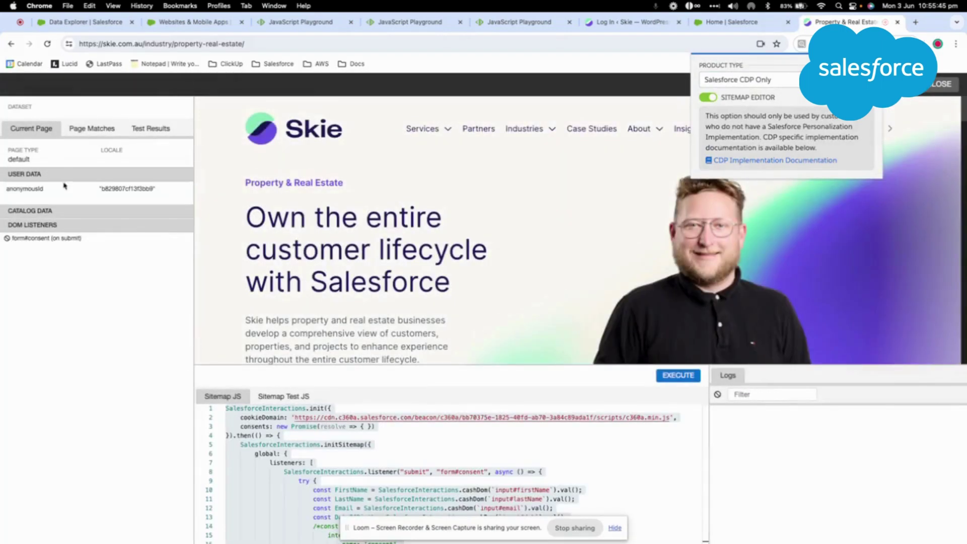
pyautogui.moveTo(177, 191); pyautogui.dragTo(106, 185)
# Open Services > Implementation, scroll through the page, then reload it to exit the editor.
pyautogui.moveTo(418, 129)
pyautogui.click(441, 160)
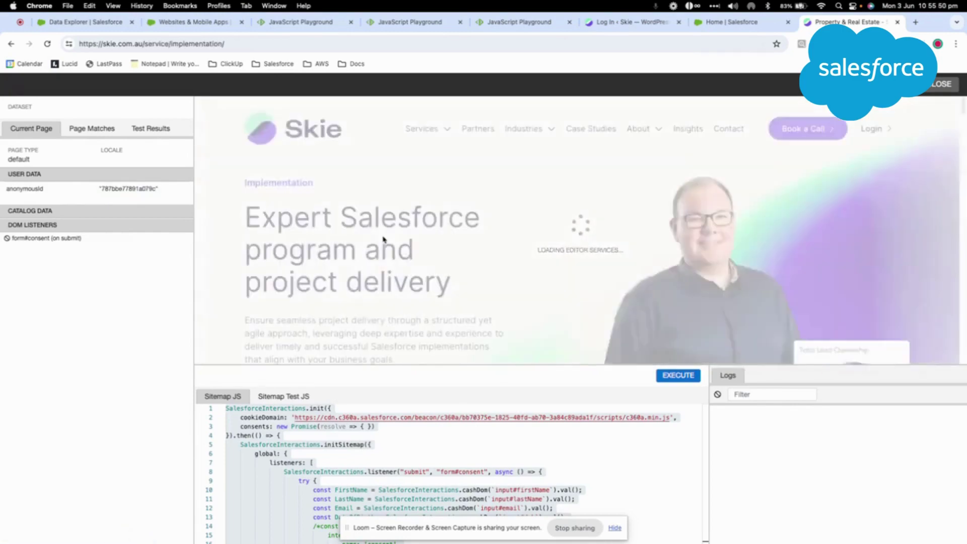
pyautogui.scroll(-10, 385, 237)
pyautogui.scroll(-2, 383, 240)
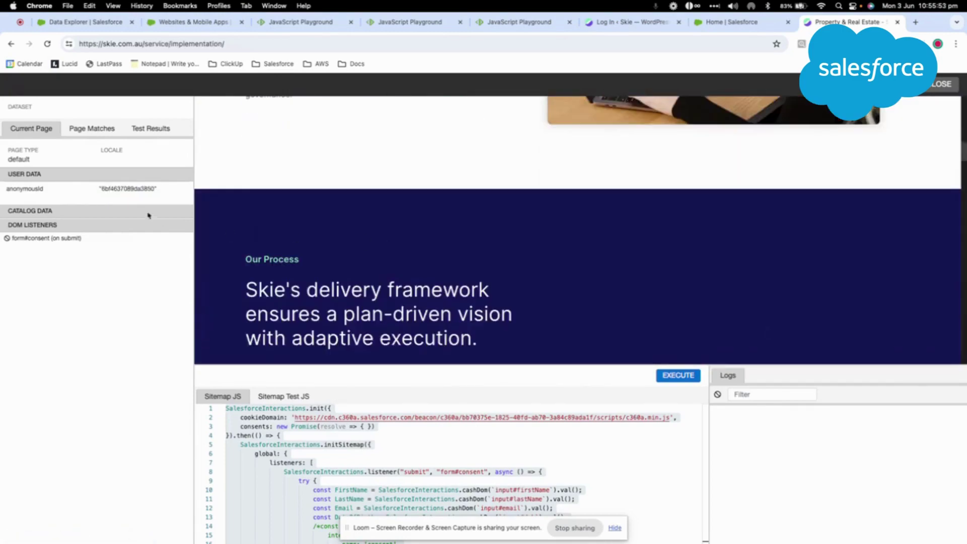
pyautogui.scroll(-8, 342, 190)
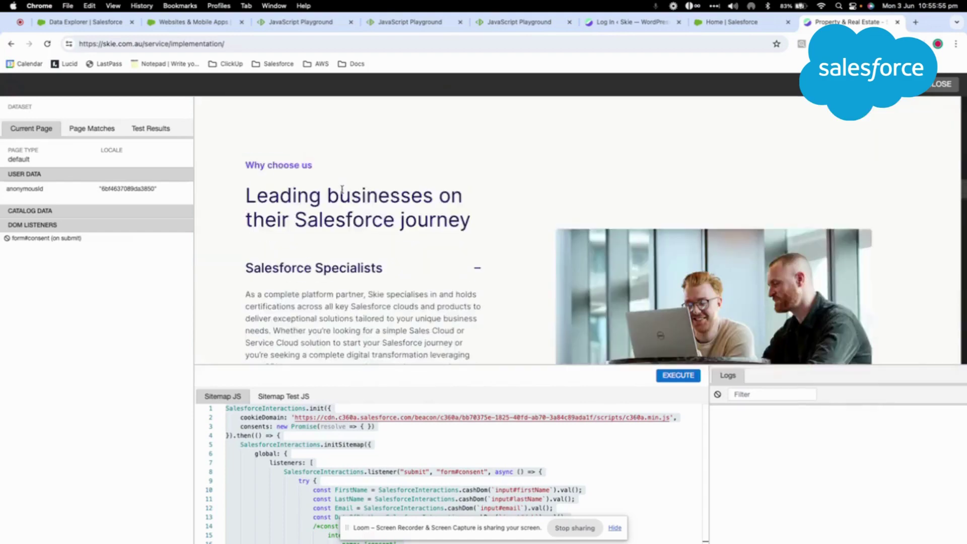
pyautogui.scroll(-10, 342, 190)
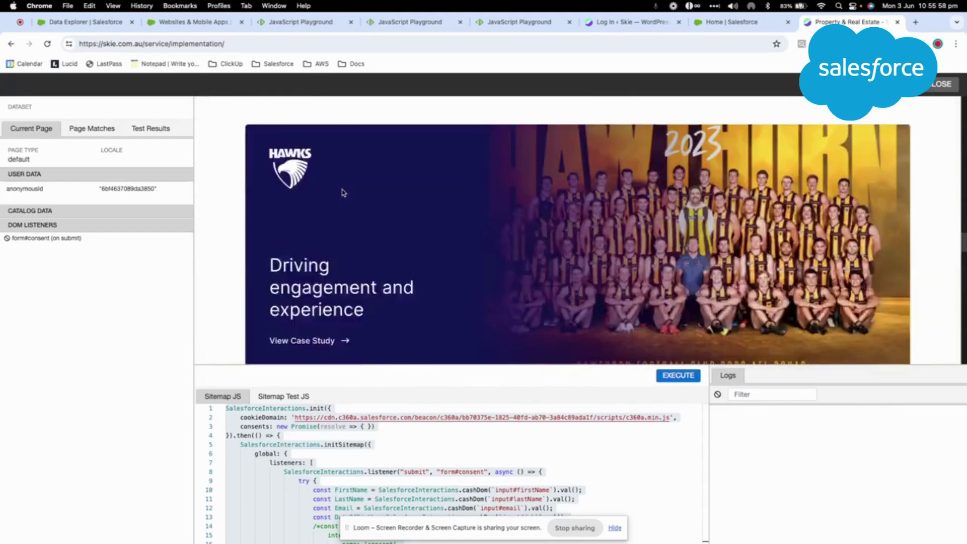
pyautogui.scroll(-1, 343, 192)
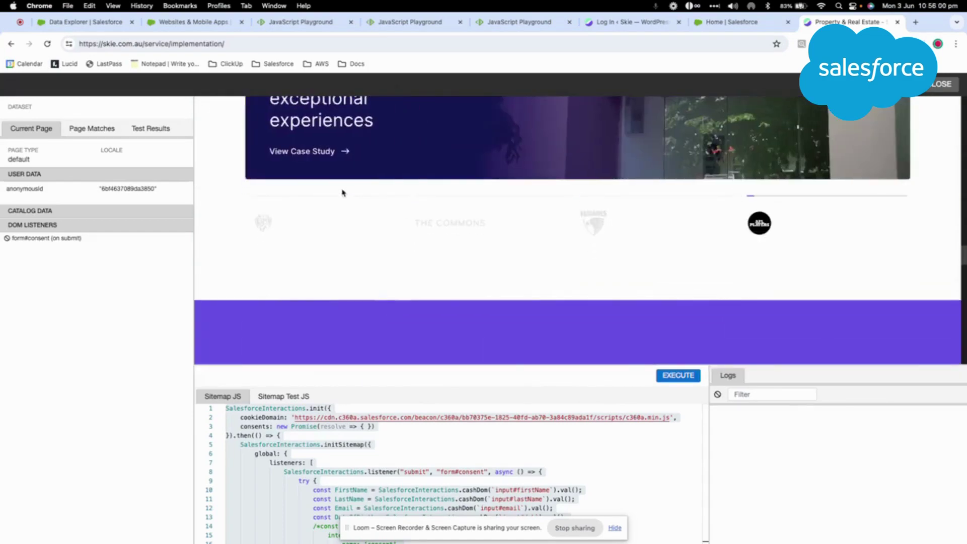
pyautogui.scroll(-4, 342, 192)
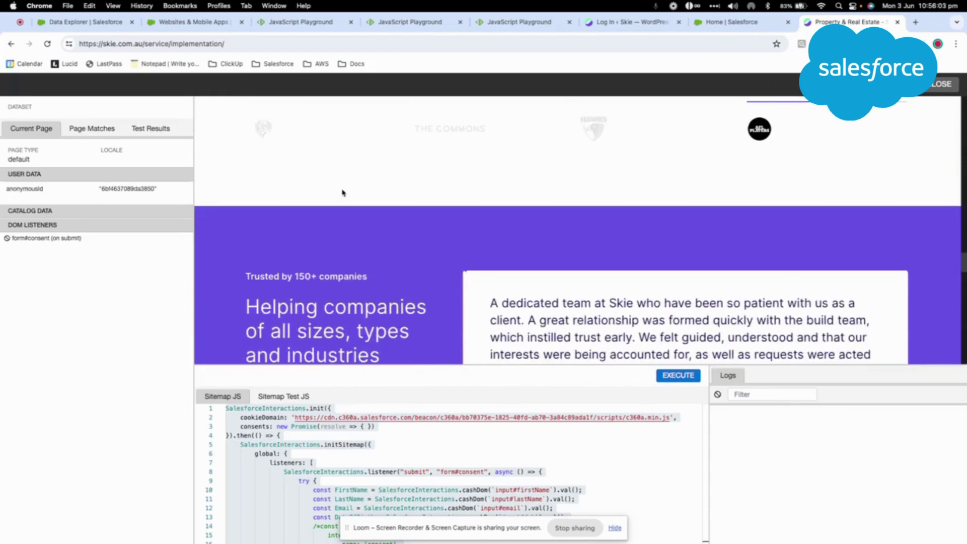
pyautogui.scroll(-1, 342, 193)
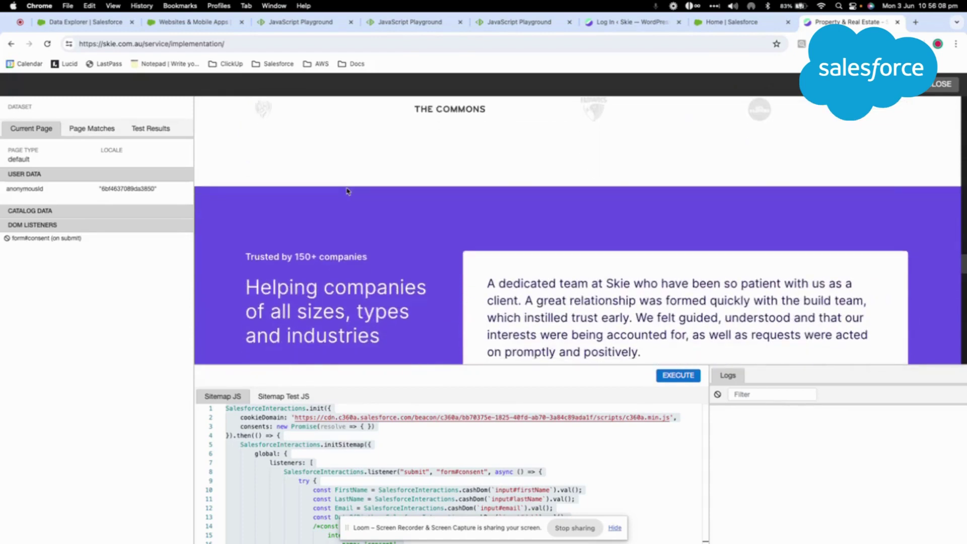
pyautogui.press('super+r')
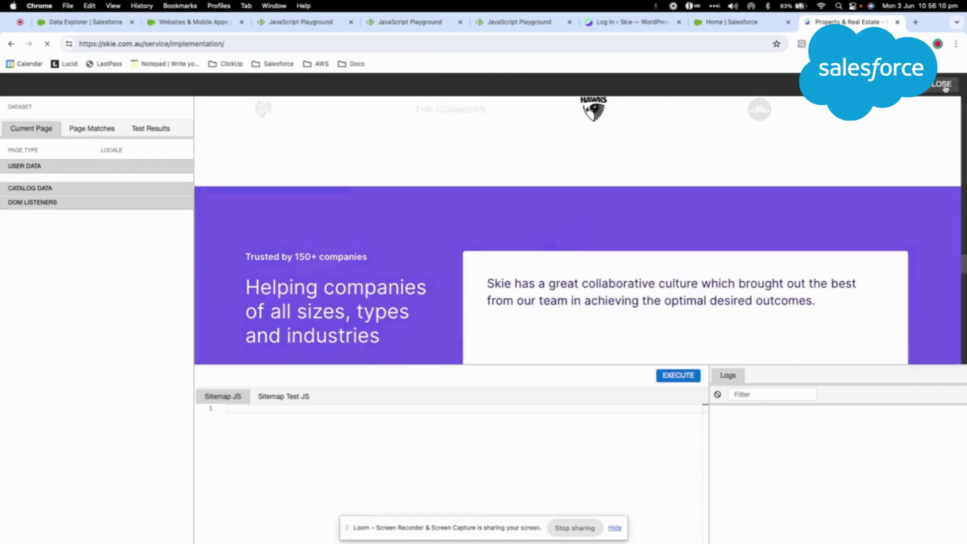